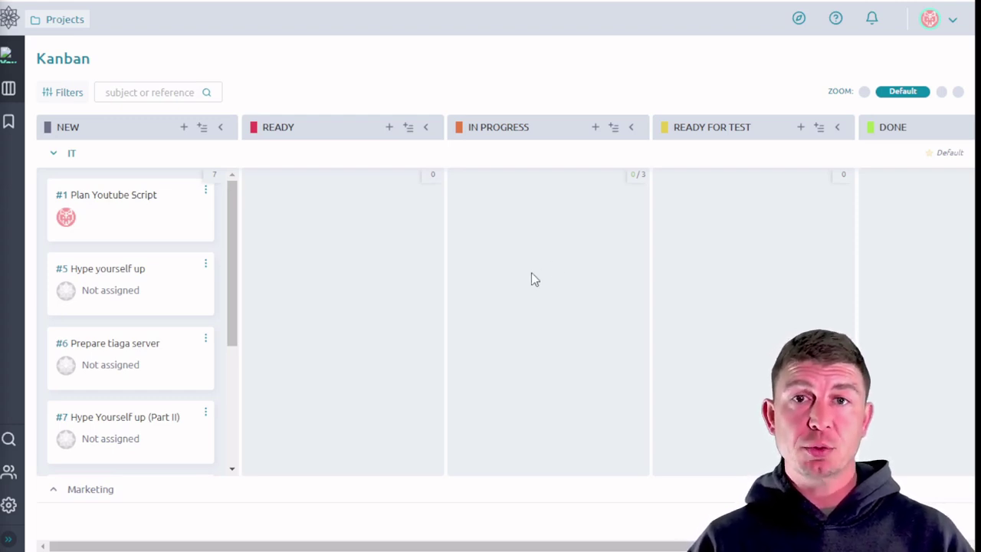
Step: Switch on the Scrum toggle in the Youtube Demo project's Modules settings
{"action": "left_click", "coordinate": [9, 507]}
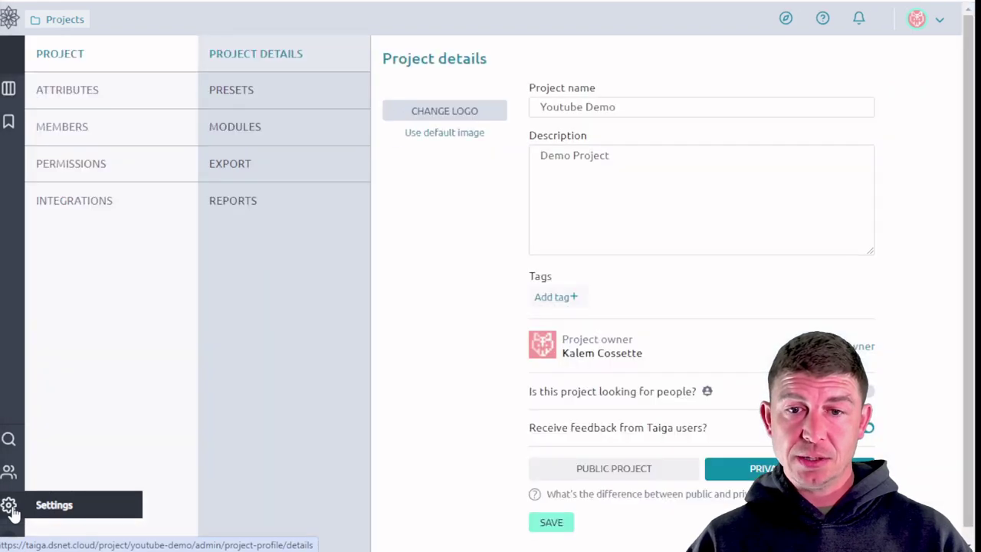
{"action": "left_click", "coordinate": [265, 140]}
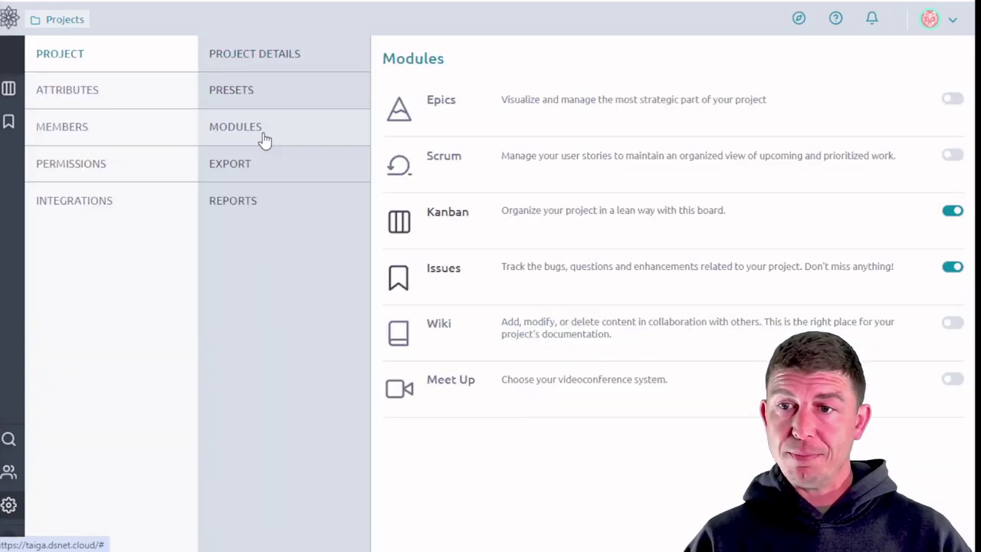
{"action": "left_click", "coordinate": [950, 157]}
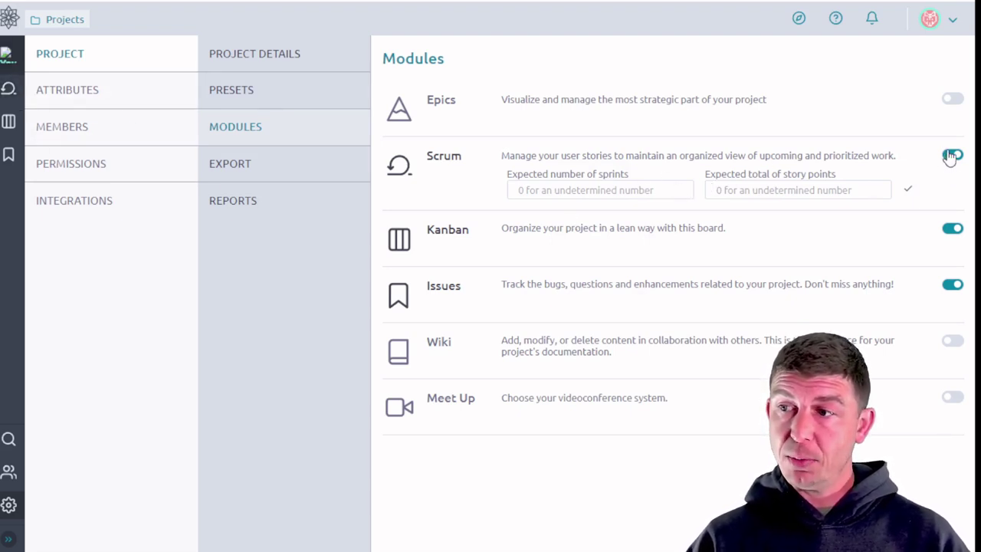
{"action": "mouse_move", "coordinate": [7, 92]}
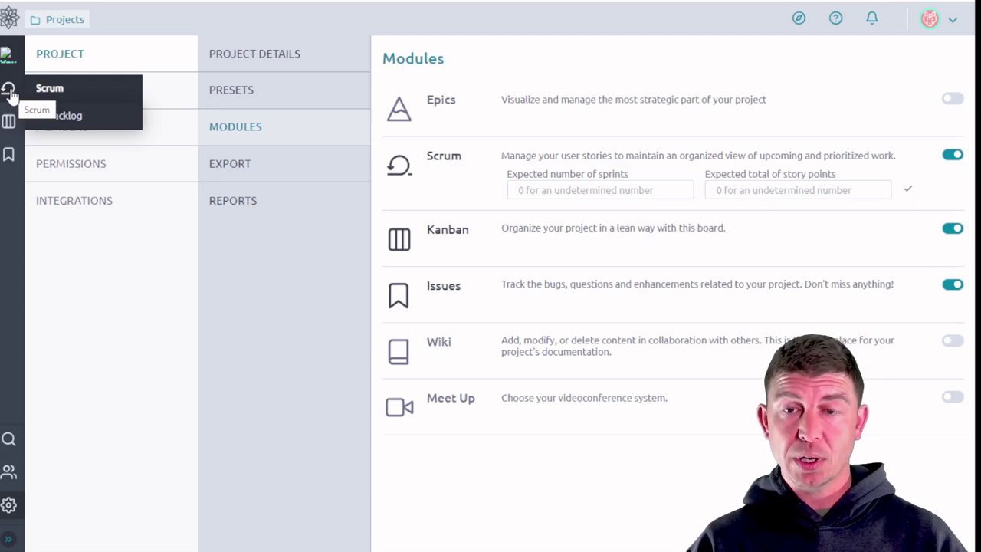
Step: Go to the Scrum backlog and scroll through its seven user stories
{"action": "left_click", "coordinate": [11, 92]}
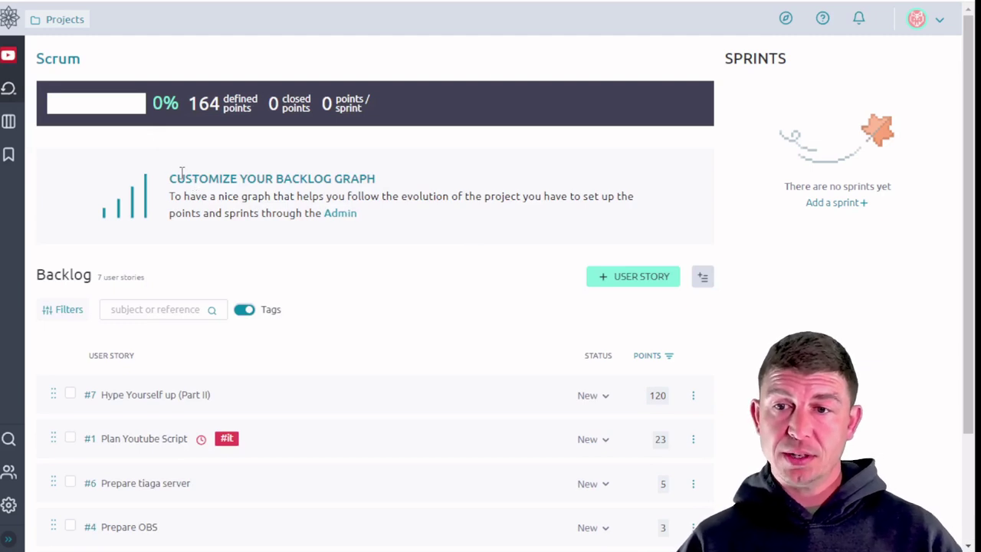
{"action": "left_click_drag", "start_coordinate": [168, 177], "coordinate": [474, 218]}
{"action": "left_click", "coordinate": [483, 223]}
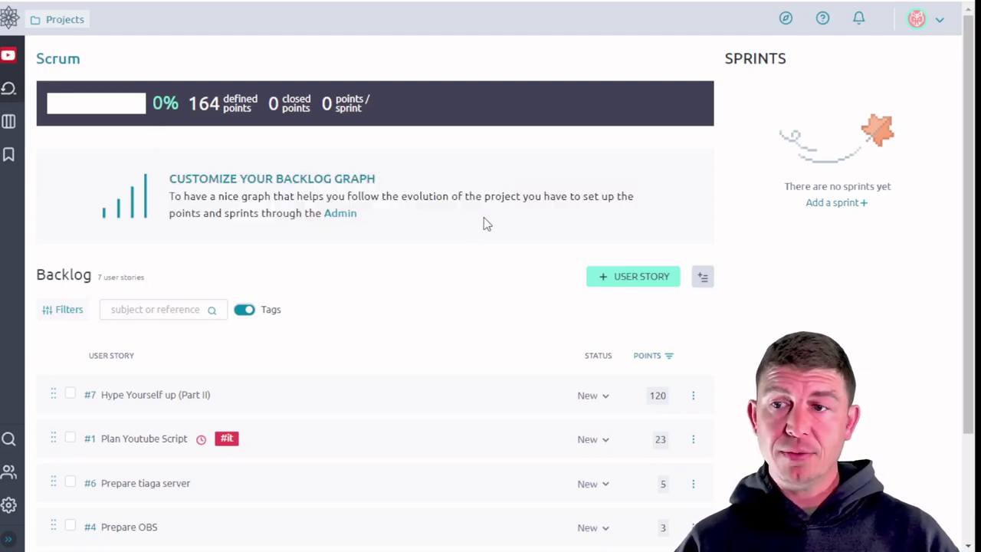
{"action": "scroll", "coordinate": [377, 392], "scroll_direction": "down", "scroll_amount": 2}
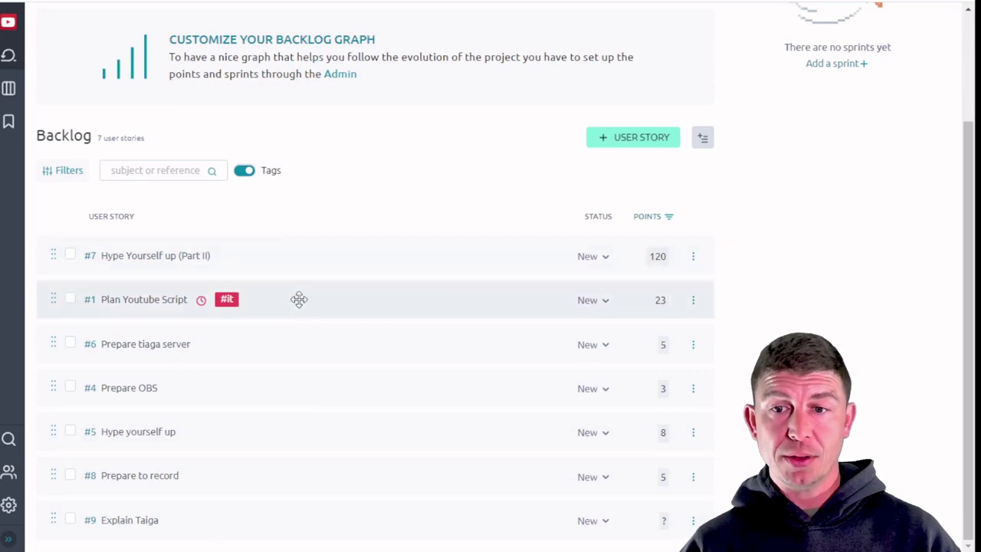
{"action": "scroll", "coordinate": [484, 331], "scroll_direction": "up", "scroll_amount": 2}
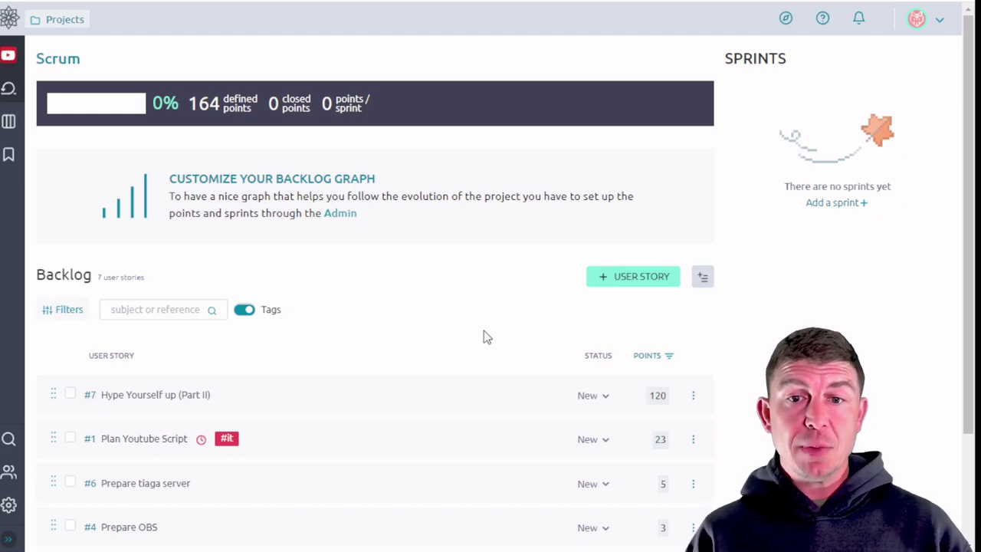
{"action": "scroll", "coordinate": [434, 315], "scroll_direction": "down", "scroll_amount": 3}
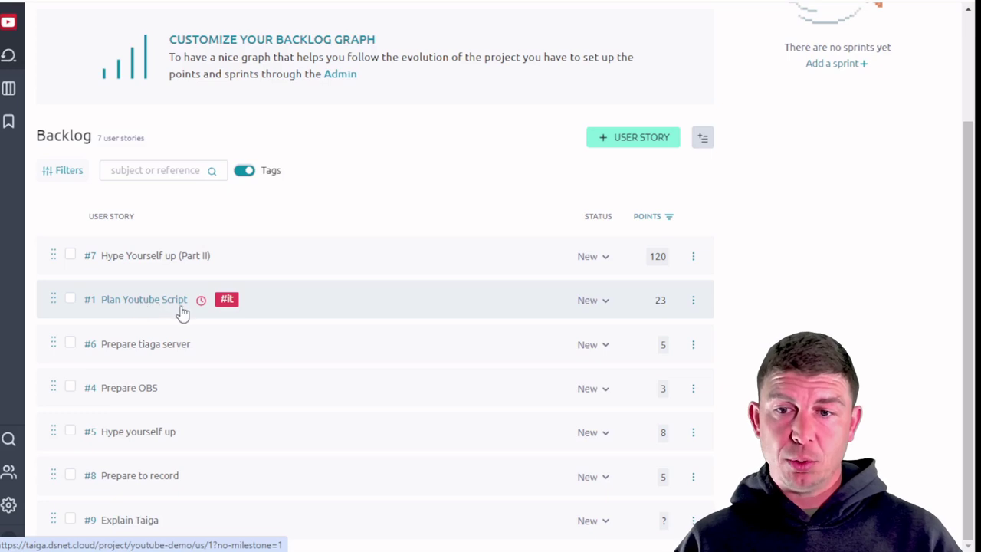
{"action": "left_click", "coordinate": [141, 304]}
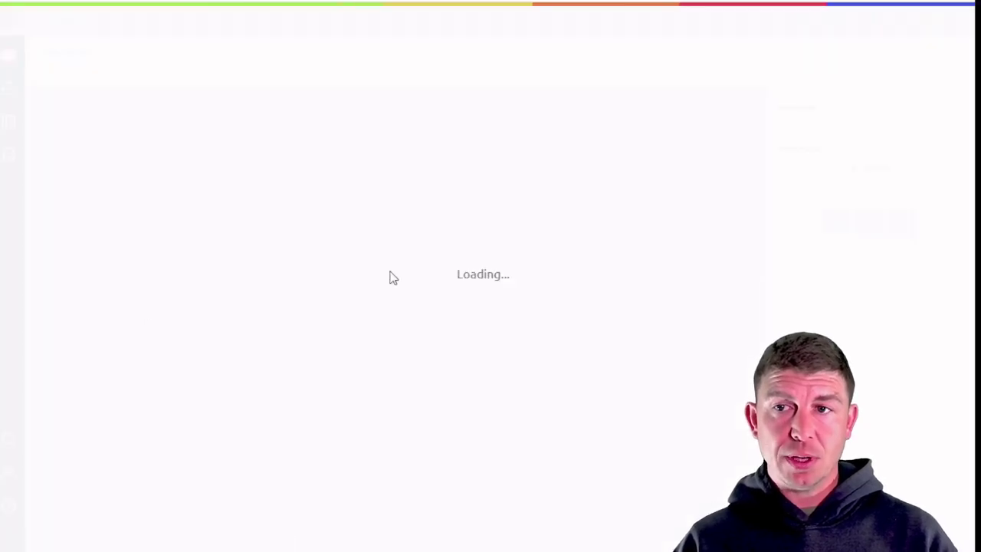
{"action": "scroll", "coordinate": [391, 279], "scroll_direction": "down", "scroll_amount": 3}
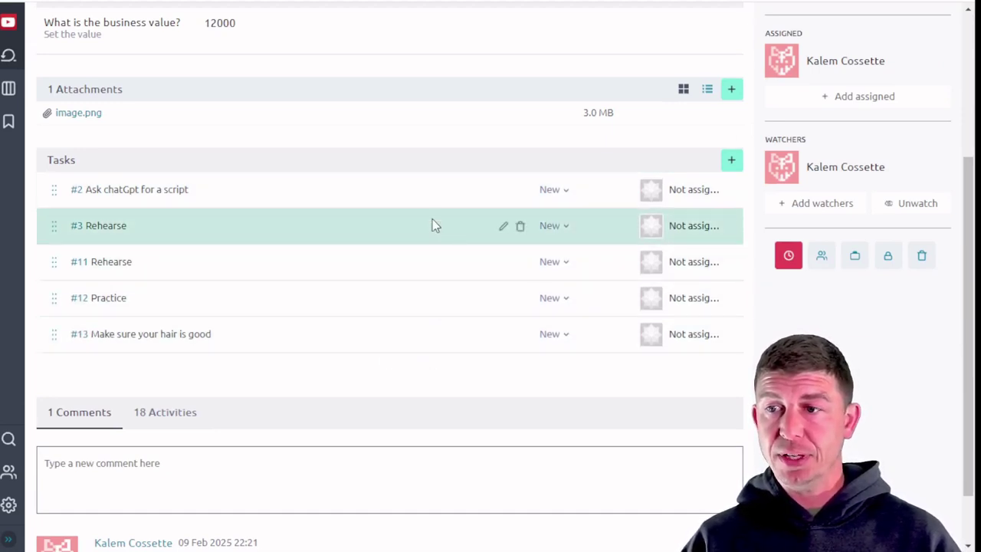
{"action": "scroll", "coordinate": [439, 224], "scroll_direction": "up", "scroll_amount": 3}
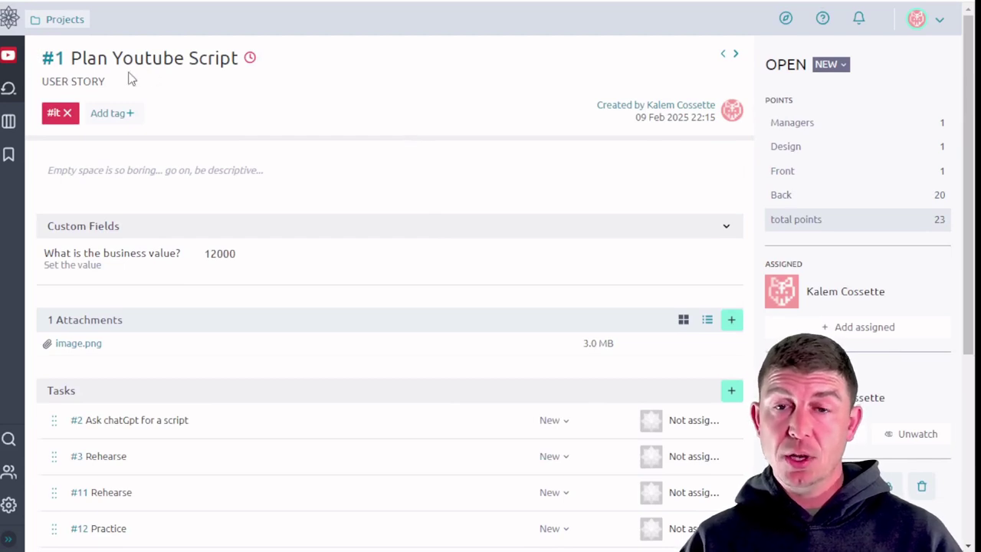
Step: Return to the Scrum backlog and review its 164 defined points
{"action": "left_click", "coordinate": [11, 92]}
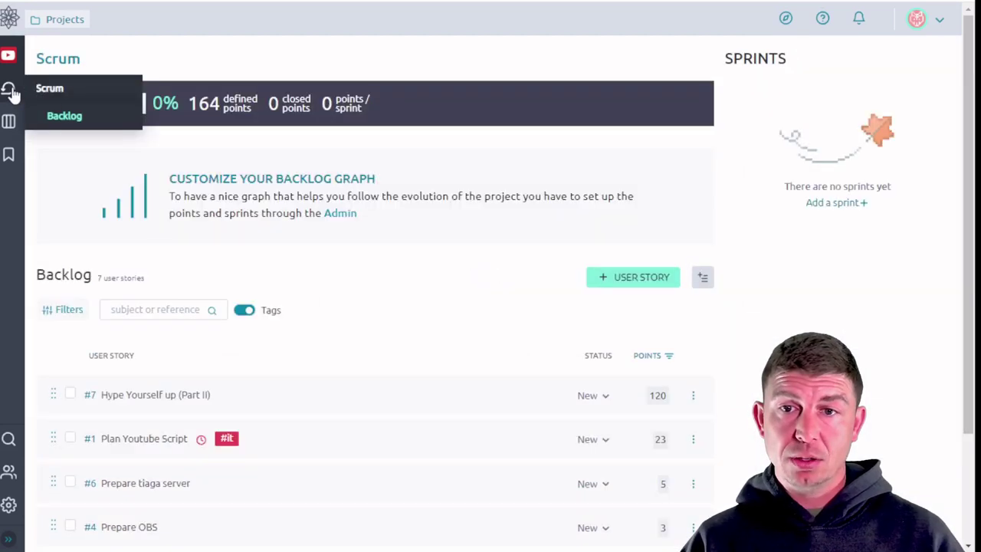
{"action": "scroll", "coordinate": [407, 237], "scroll_direction": "down", "scroll_amount": 3}
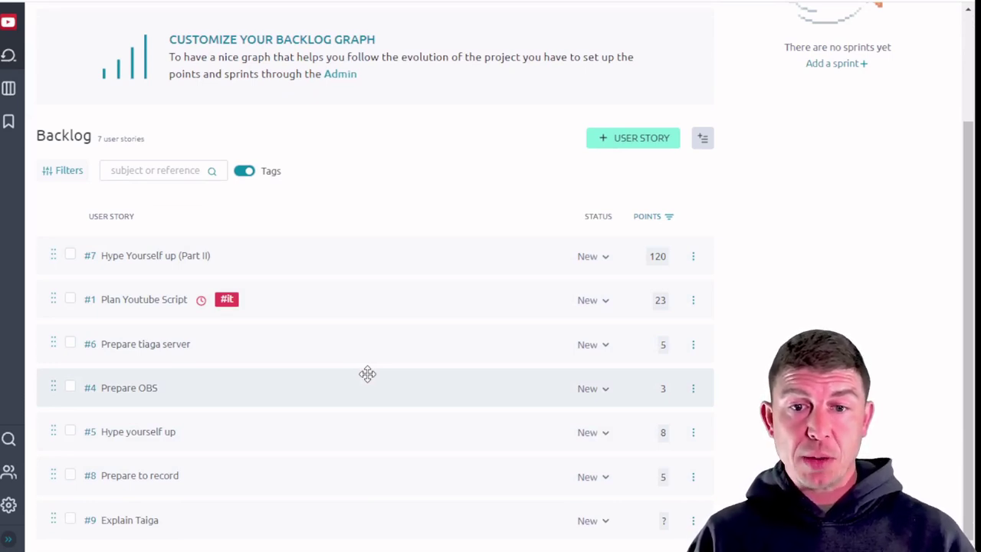
{"action": "scroll", "coordinate": [369, 374], "scroll_direction": "up", "scroll_amount": 3}
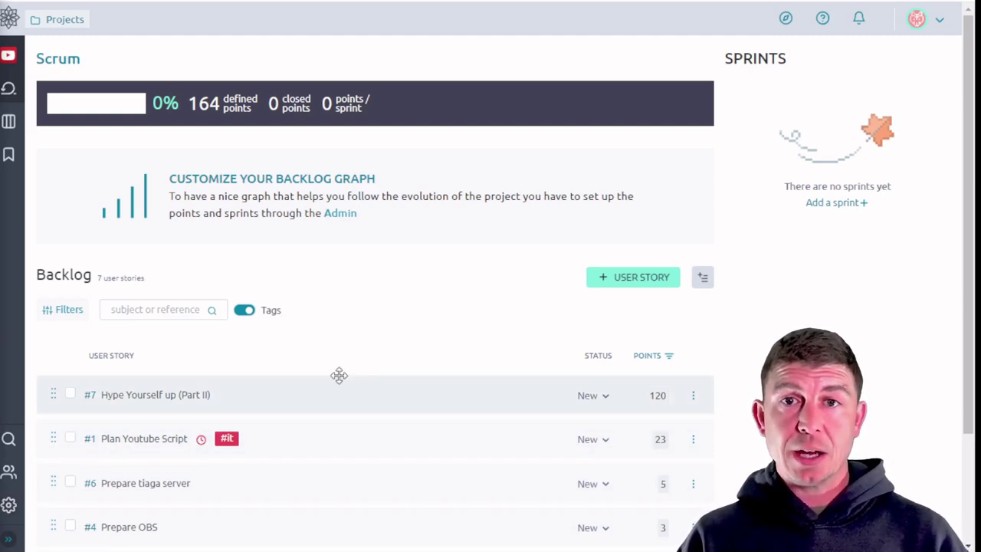
Step: In the Modules settings, enter 500 as the expected total story points
{"action": "left_click", "coordinate": [8, 506]}
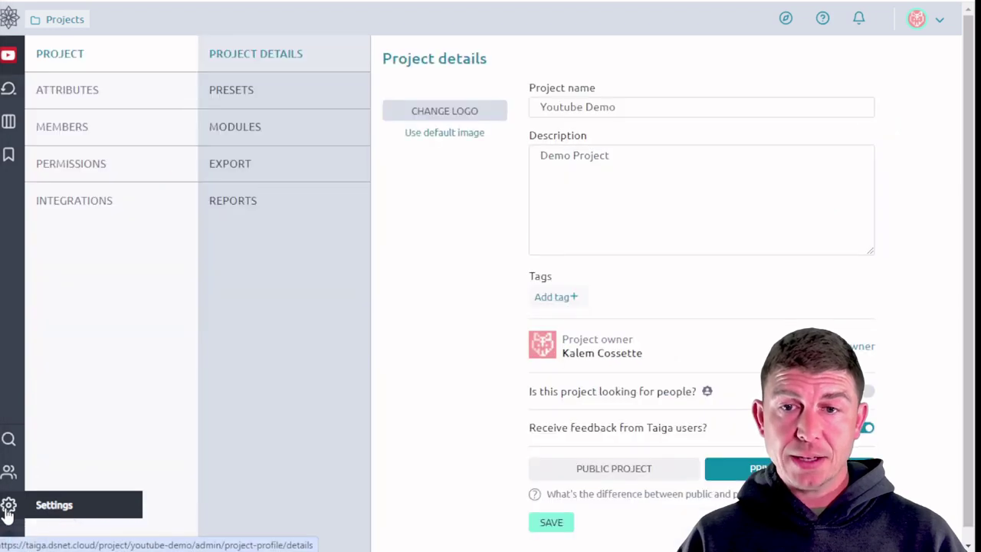
{"action": "left_click", "coordinate": [253, 132]}
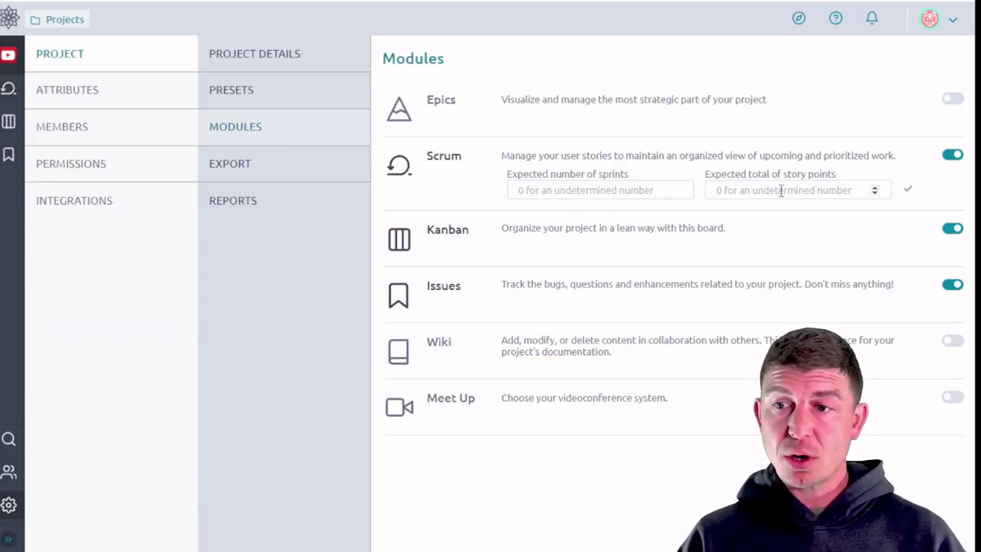
{"action": "left_click", "coordinate": [531, 190]}
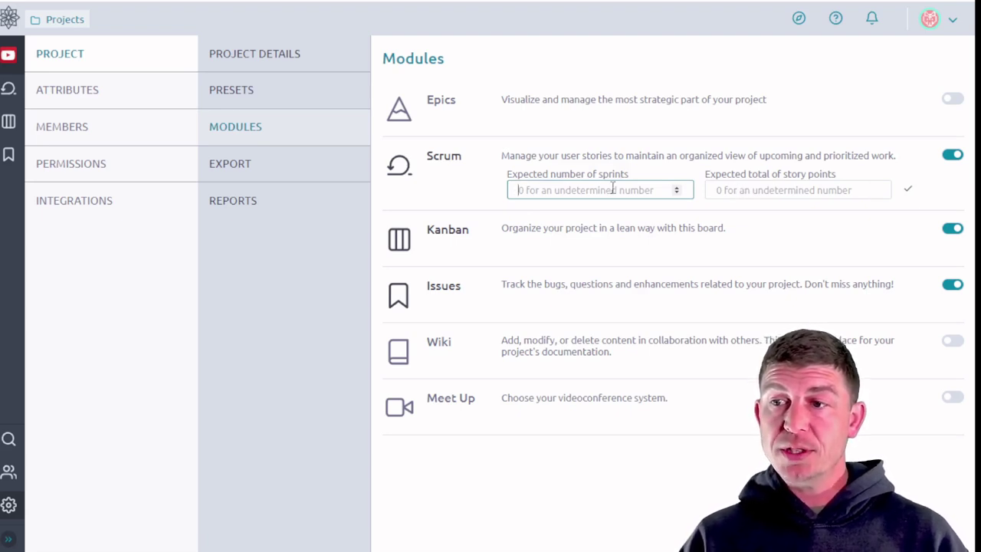
{"action": "left_click", "coordinate": [778, 191]}
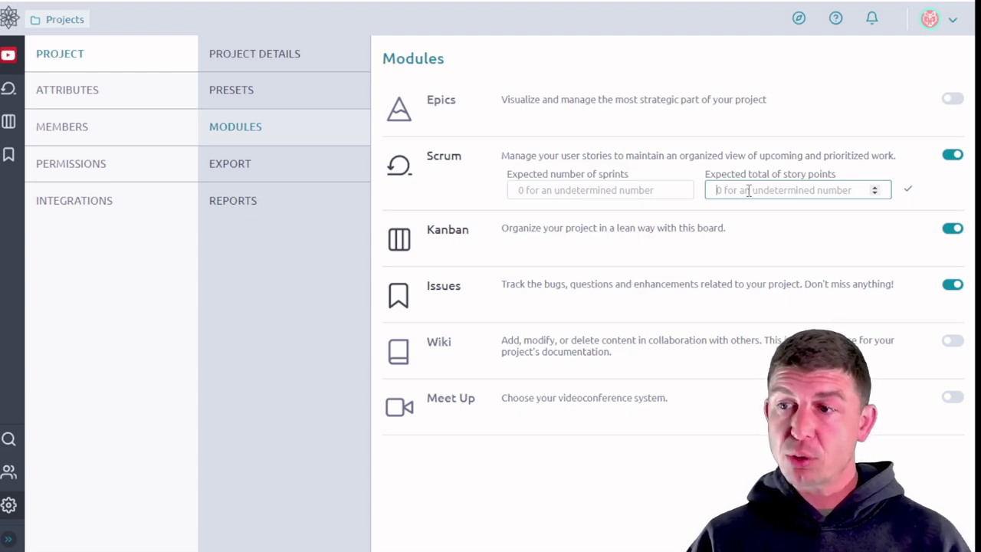
{"action": "type", "text": "500"}
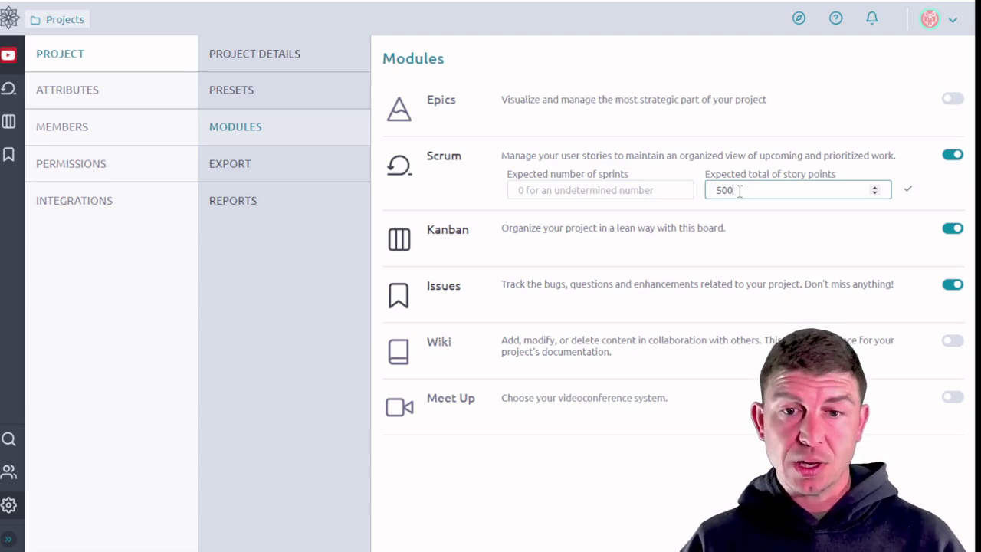
Step: Enter 5 as the expected number of sprints and save both Scrum values
{"action": "double_click", "coordinate": [739, 191]}
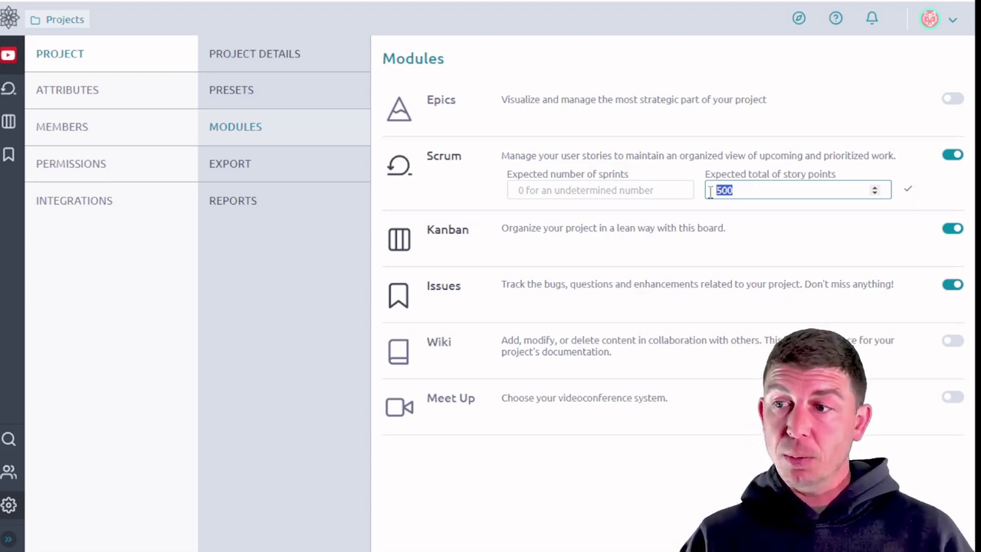
{"action": "left_click", "coordinate": [636, 186]}
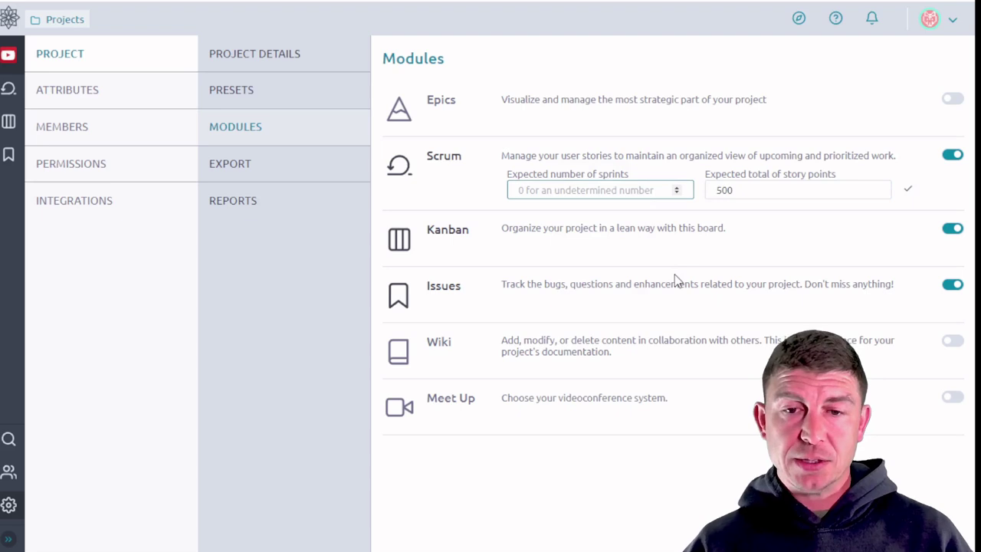
{"action": "type", "text": "5"}
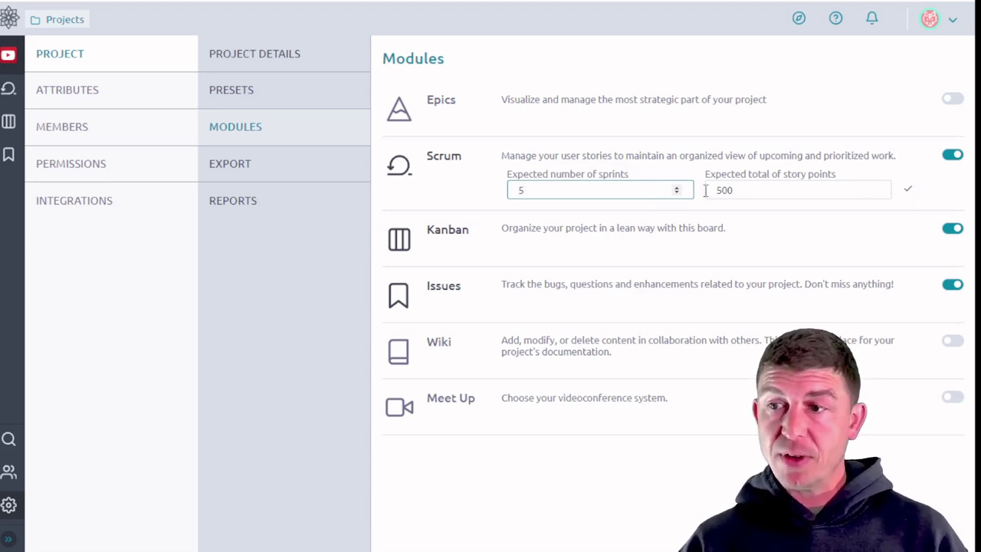
{"action": "left_click", "coordinate": [777, 195]}
{"action": "left_click_drag", "start_coordinate": [777, 194], "coordinate": [707, 191]}
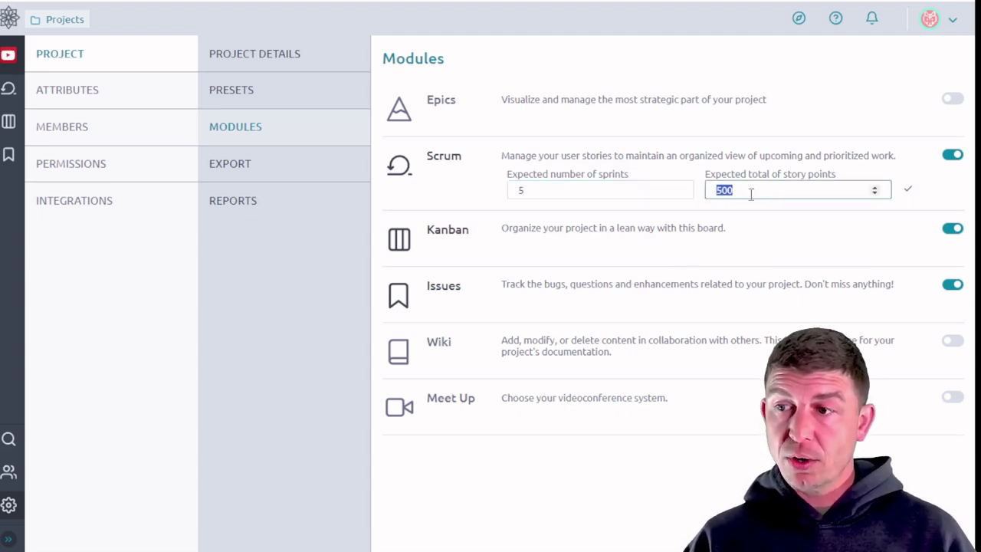
{"action": "left_click_drag", "start_coordinate": [536, 192], "coordinate": [512, 192]}
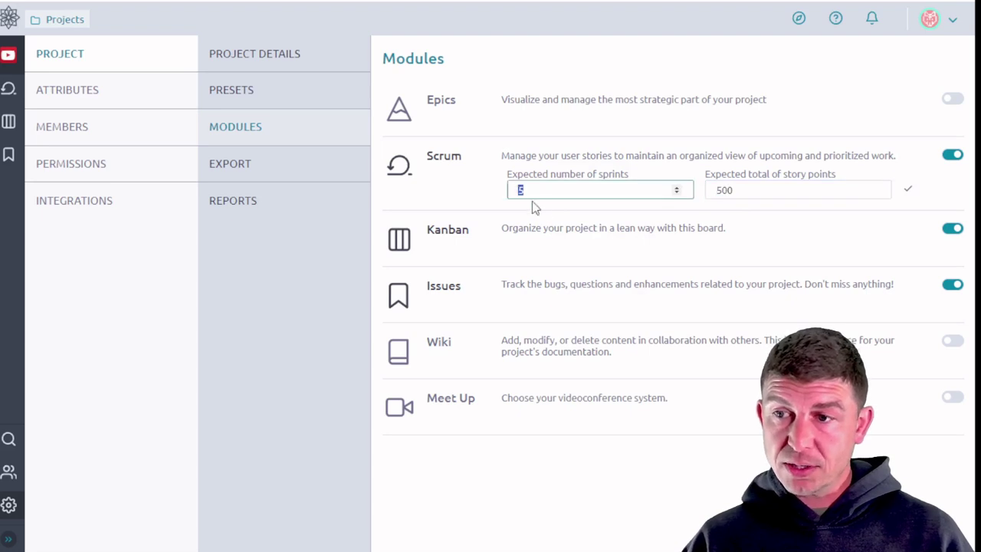
{"action": "left_click_drag", "start_coordinate": [771, 190], "coordinate": [718, 194]}
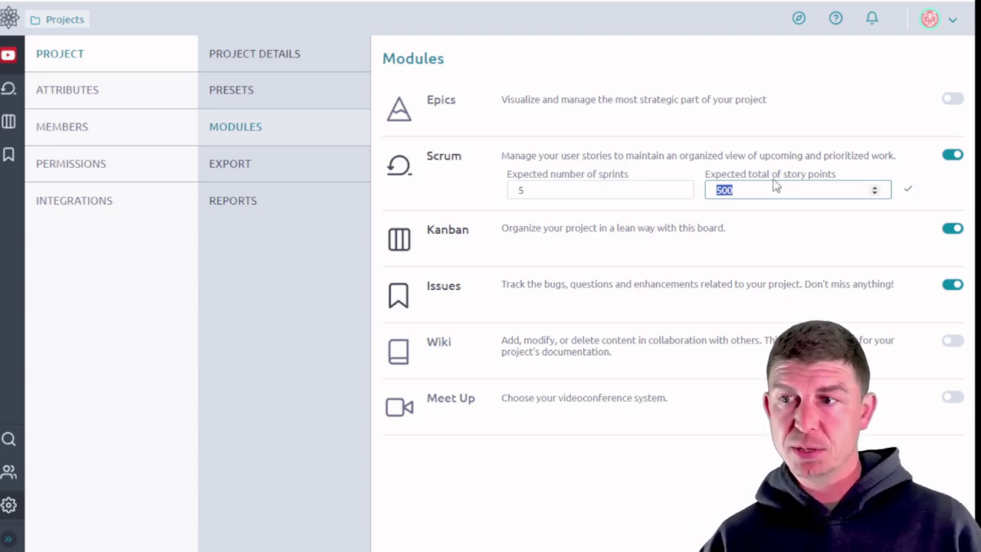
{"action": "left_click", "coordinate": [909, 192]}
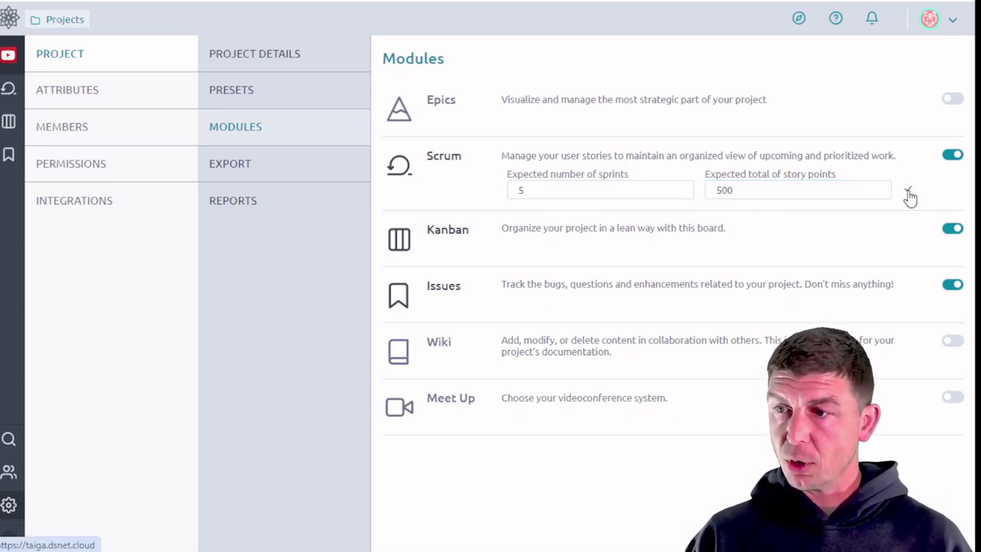
{"action": "left_click", "coordinate": [7, 92]}
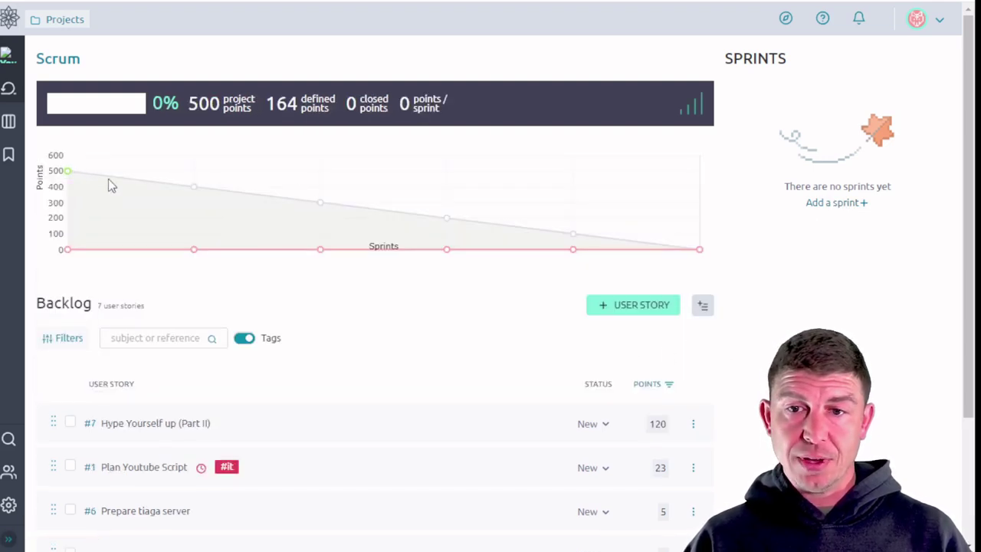
{"action": "scroll", "coordinate": [674, 341], "scroll_direction": "down", "scroll_amount": 3}
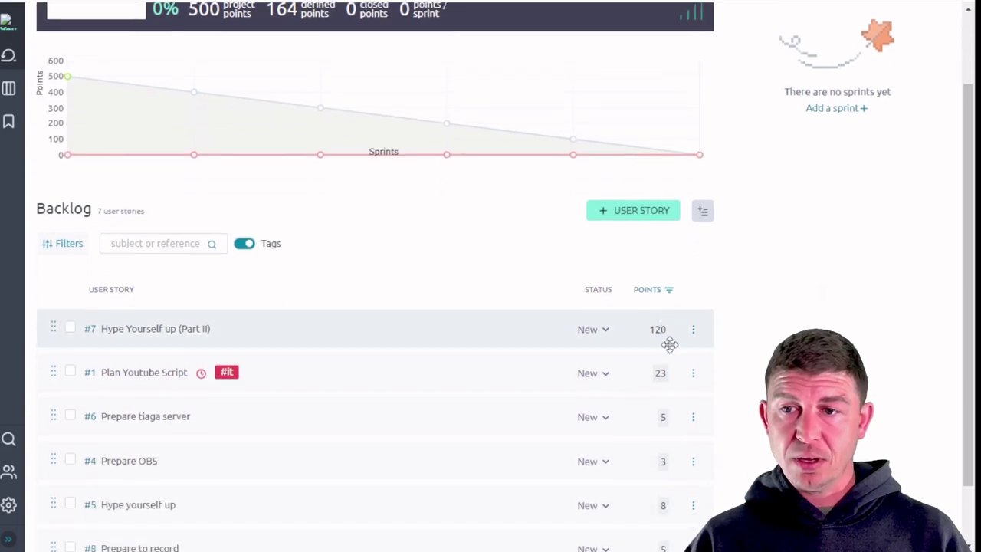
{"action": "scroll", "coordinate": [669, 345], "scroll_direction": "up", "scroll_amount": 3}
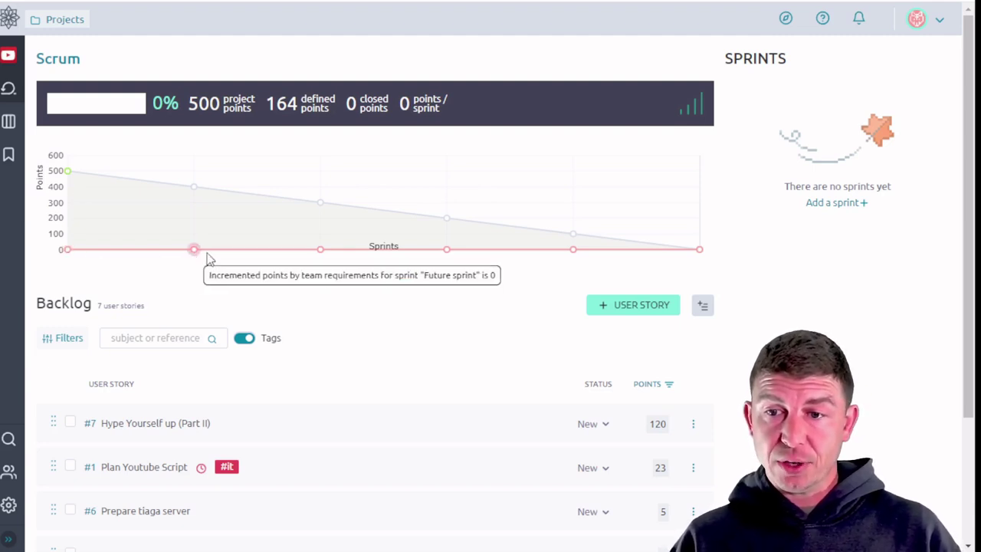
{"action": "mouse_move", "coordinate": [446, 253]}
{"action": "mouse_move", "coordinate": [679, 253]}
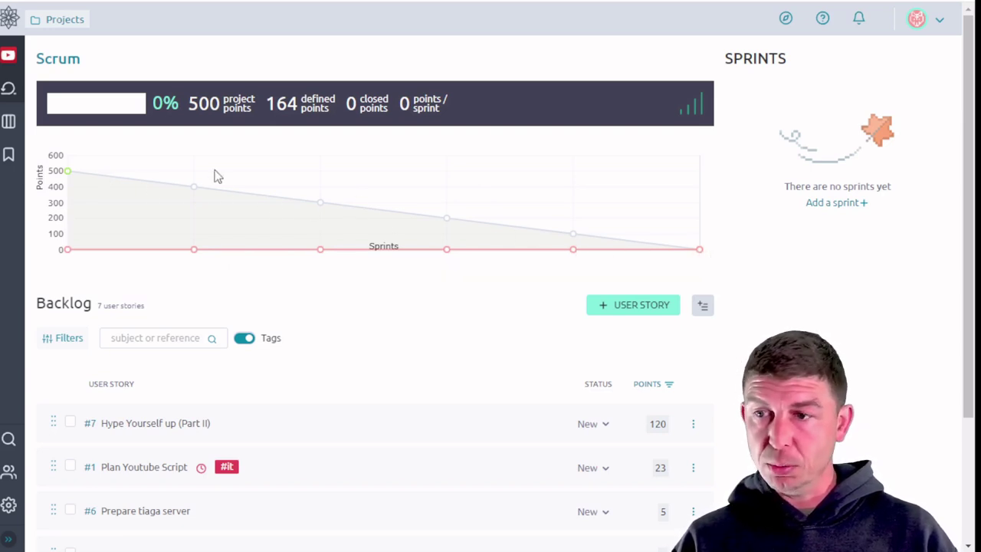
{"action": "mouse_move", "coordinate": [72, 174]}
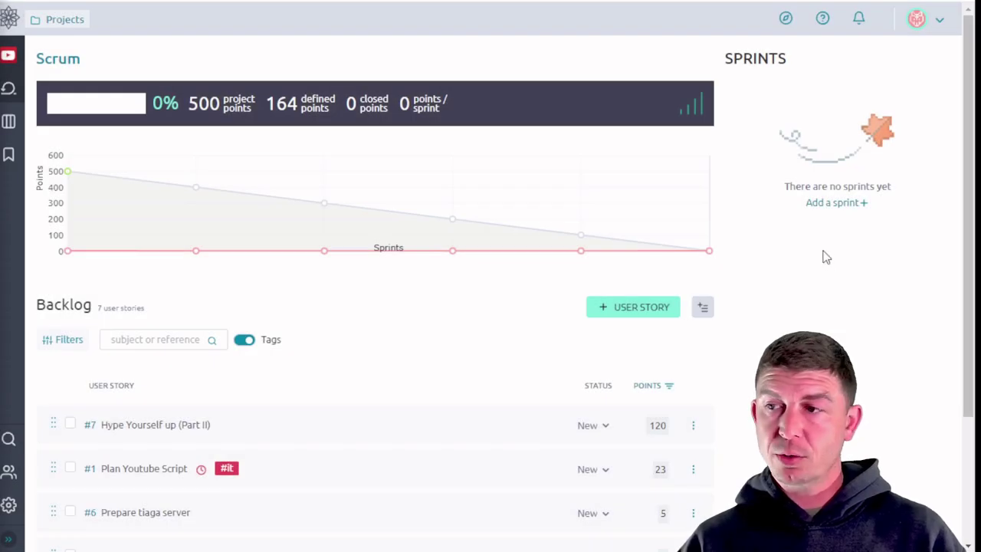
Step: Add Sprint 1 with the default dates 17 Feb 2025 to 03 Mar 2025
{"action": "left_click", "coordinate": [838, 205]}
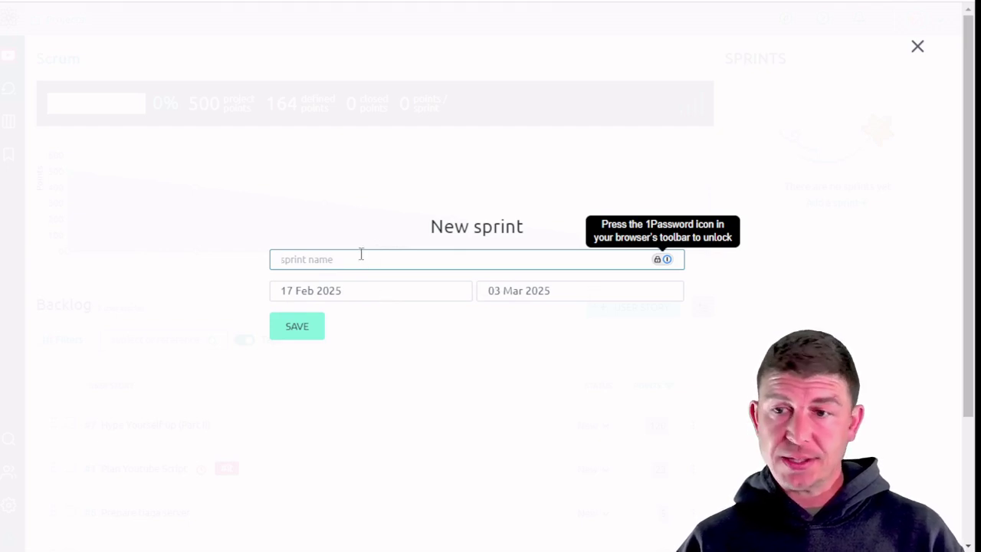
{"action": "type", "text": "Sprint 1"}
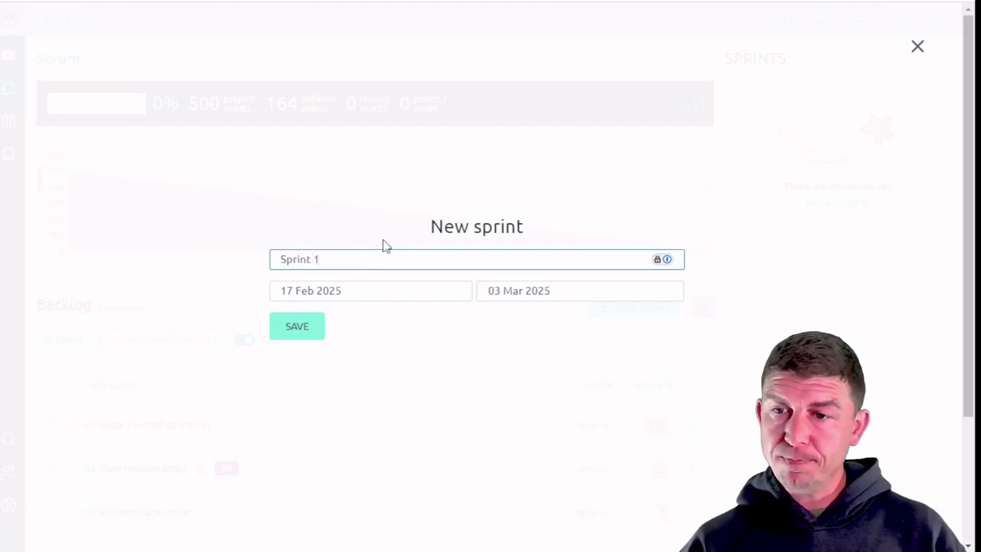
{"action": "left_click", "coordinate": [309, 327]}
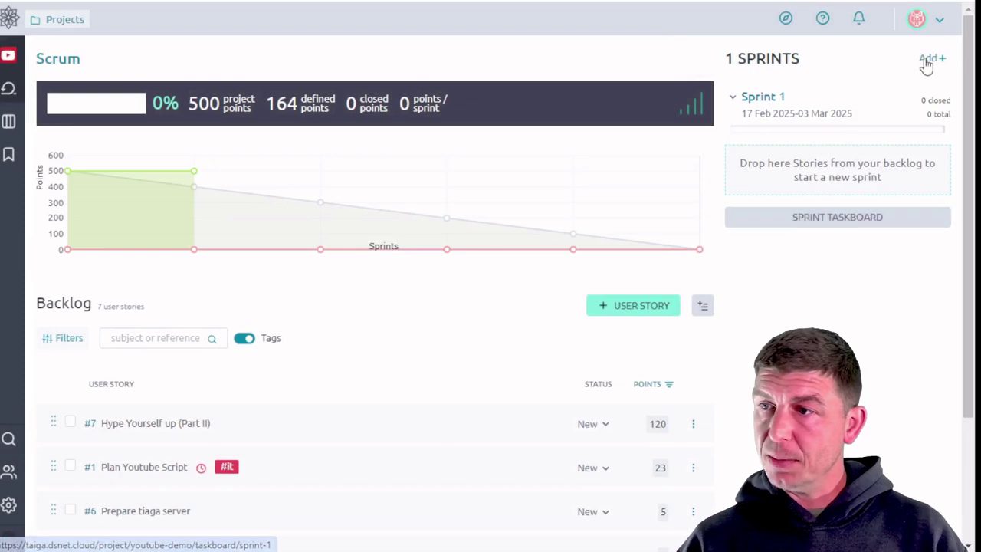
Step: Create Sprint 2 with start date 17 Mar 2025 and end date 31 Mar 2025
{"action": "left_click", "coordinate": [930, 62]}
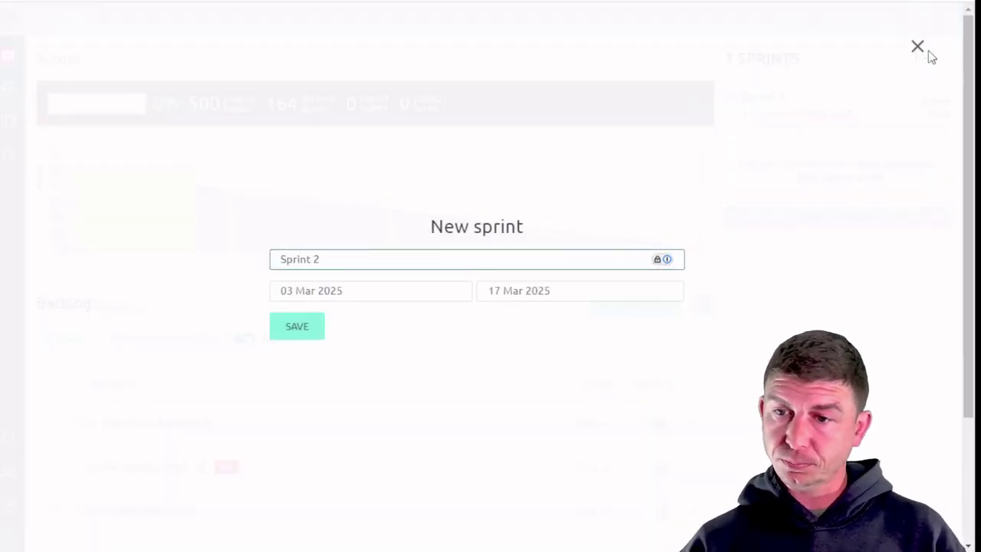
{"action": "left_click", "coordinate": [387, 292]}
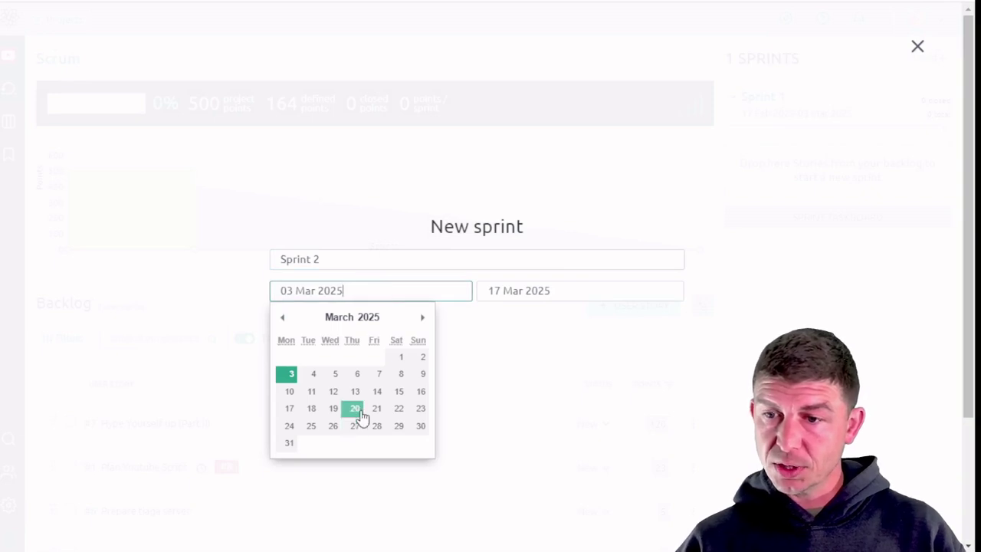
{"action": "left_click", "coordinate": [288, 410]}
{"action": "left_click", "coordinate": [546, 295]}
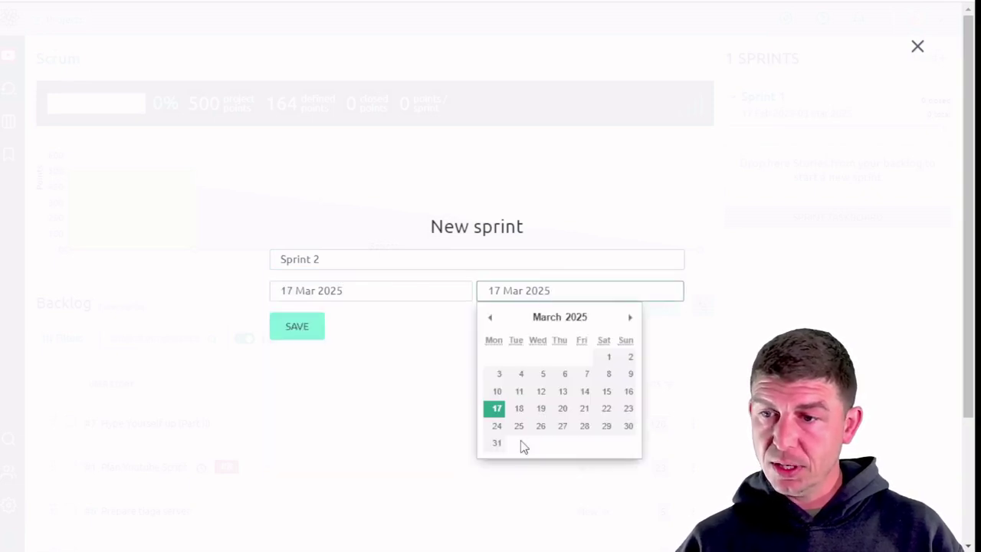
{"action": "left_click", "coordinate": [494, 444]}
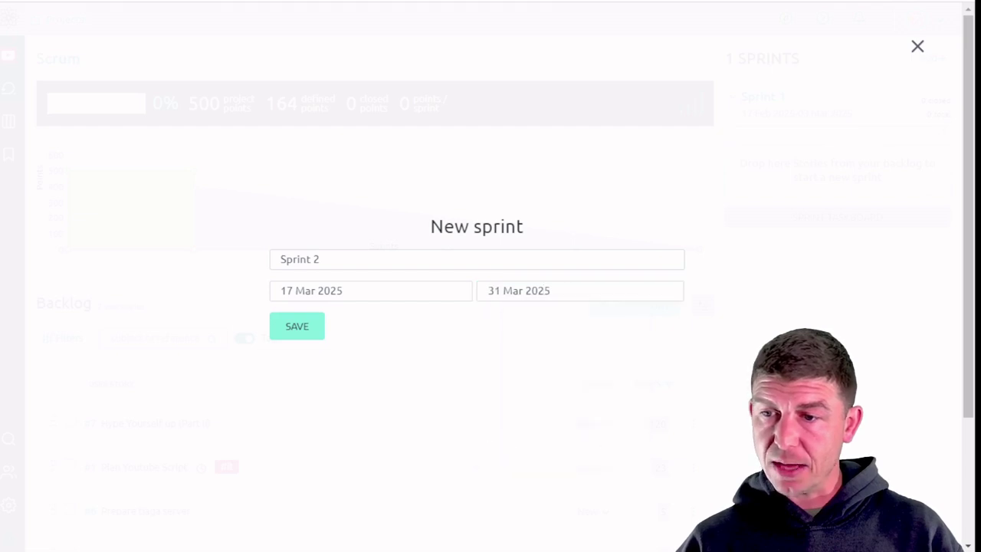
{"action": "left_click", "coordinate": [302, 336]}
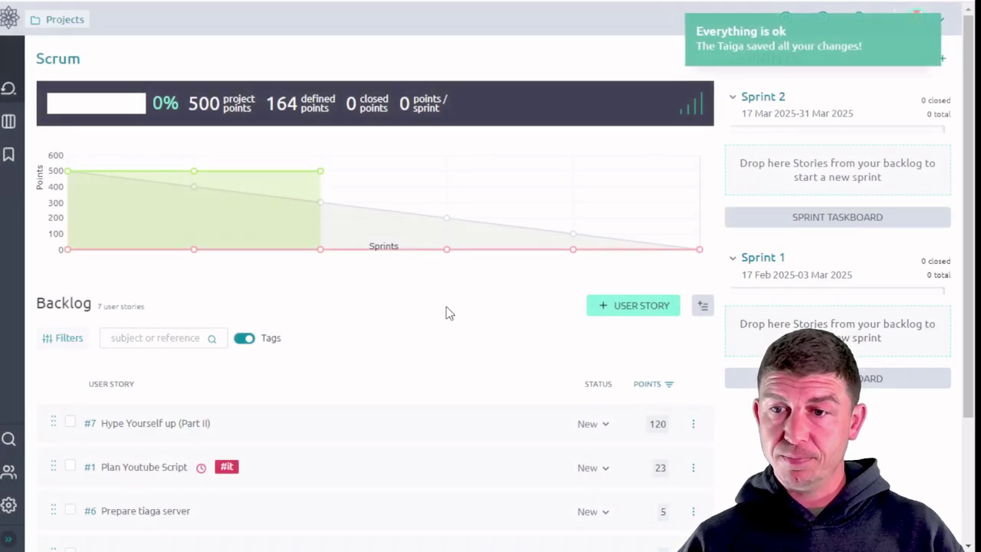
{"action": "mouse_move", "coordinate": [196, 175]}
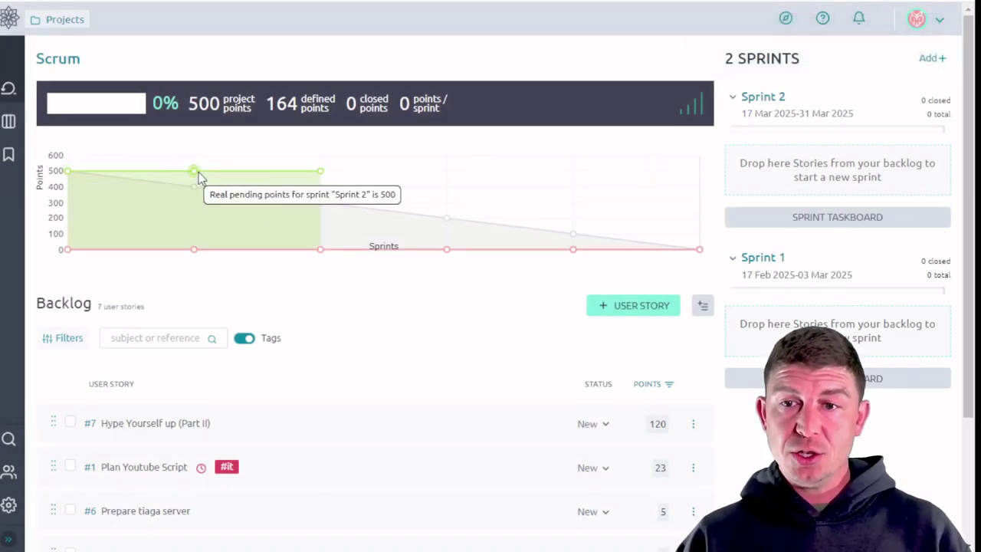
{"action": "mouse_move", "coordinate": [323, 174]}
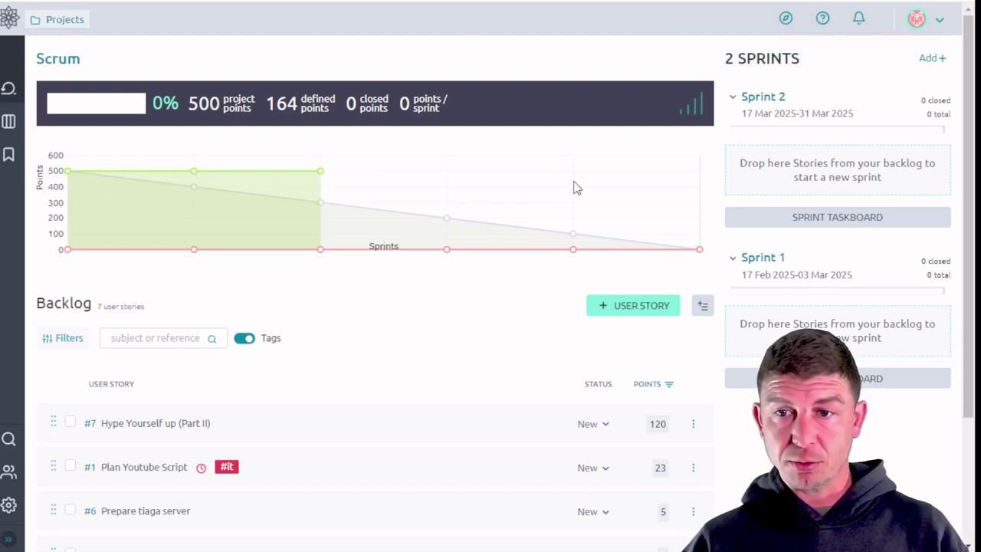
{"action": "mouse_move", "coordinate": [70, 176]}
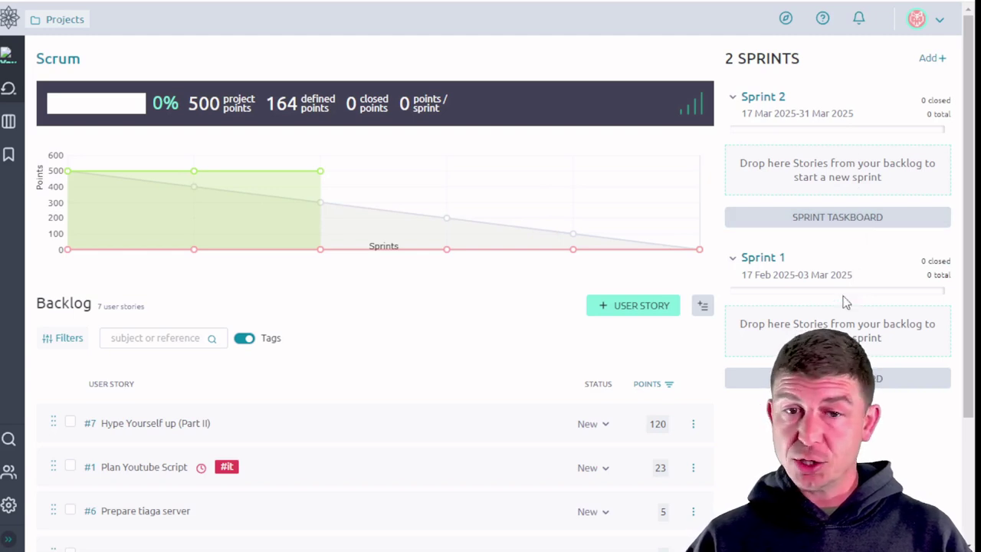
{"action": "scroll", "coordinate": [445, 340], "scroll_direction": "down", "scroll_amount": 2}
{"action": "scroll", "coordinate": [449, 339], "scroll_direction": "up", "scroll_amount": 1}
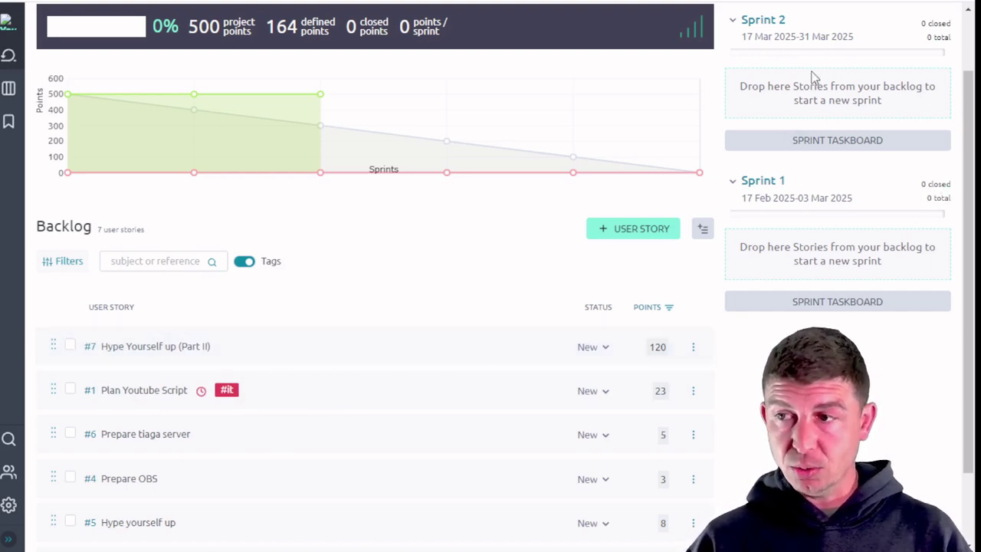
Step: Move stories #7 and #1 into Sprint 1, and #6, #4, #5, #8, #9 into Sprint 2
{"action": "left_click_drag", "start_coordinate": [278, 350], "coordinate": [783, 265]}
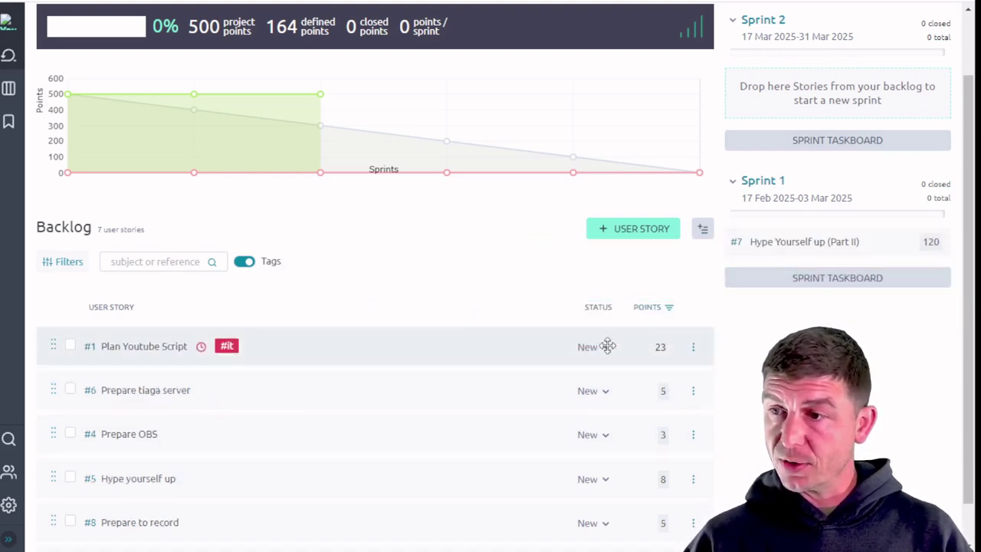
{"action": "left_click_drag", "start_coordinate": [263, 364], "coordinate": [823, 265]}
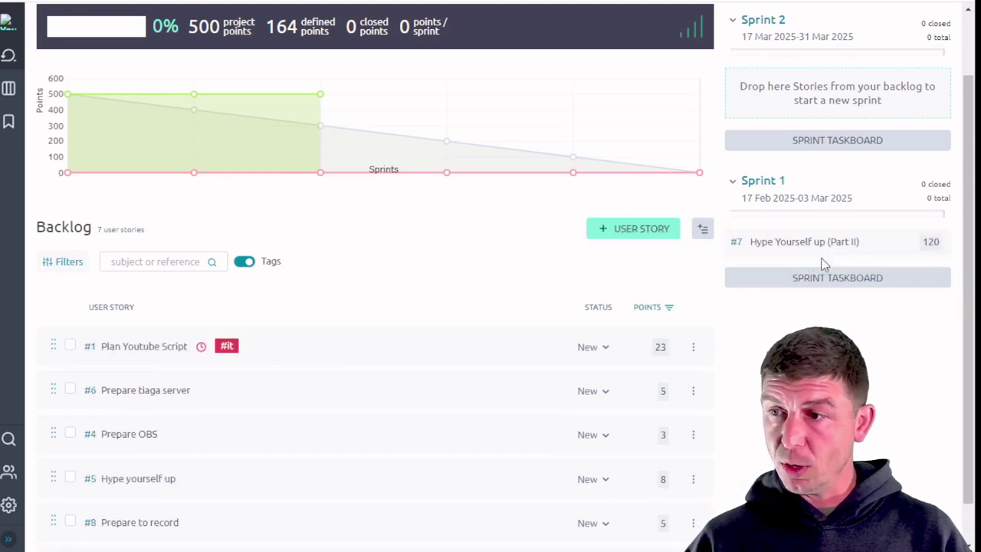
{"action": "scroll", "coordinate": [366, 350], "scroll_direction": "up", "scroll_amount": 2}
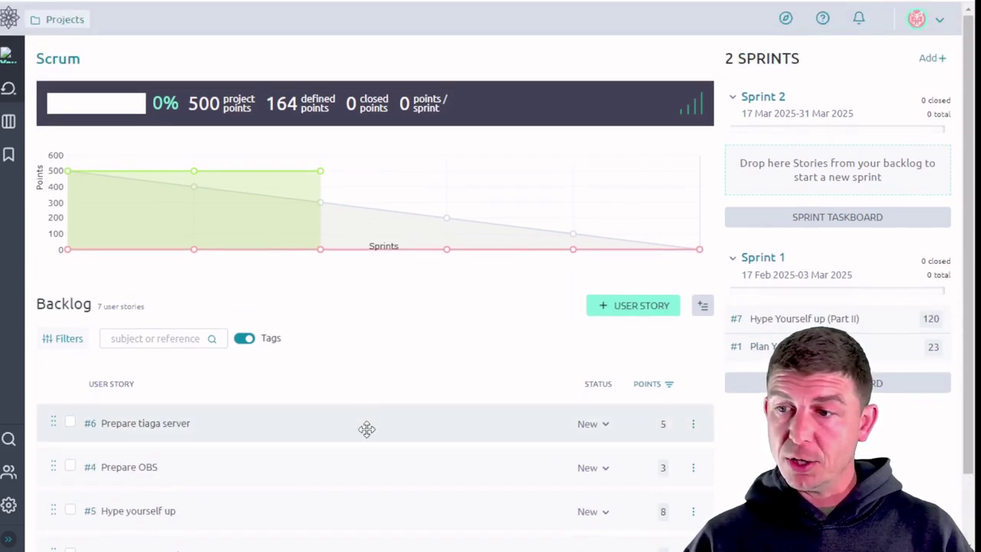
{"action": "left_click_drag", "start_coordinate": [365, 427], "coordinate": [793, 181]}
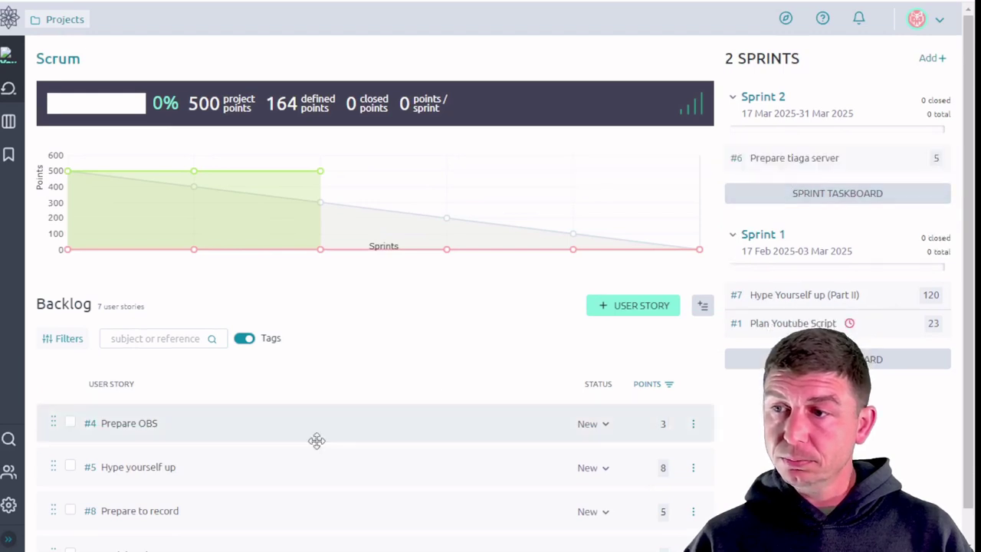
{"action": "left_click_drag", "start_coordinate": [197, 431], "coordinate": [793, 184]}
{"action": "left_click_drag", "start_coordinate": [298, 422], "coordinate": [819, 208]}
{"action": "left_click_drag", "start_coordinate": [253, 450], "coordinate": [843, 236]}
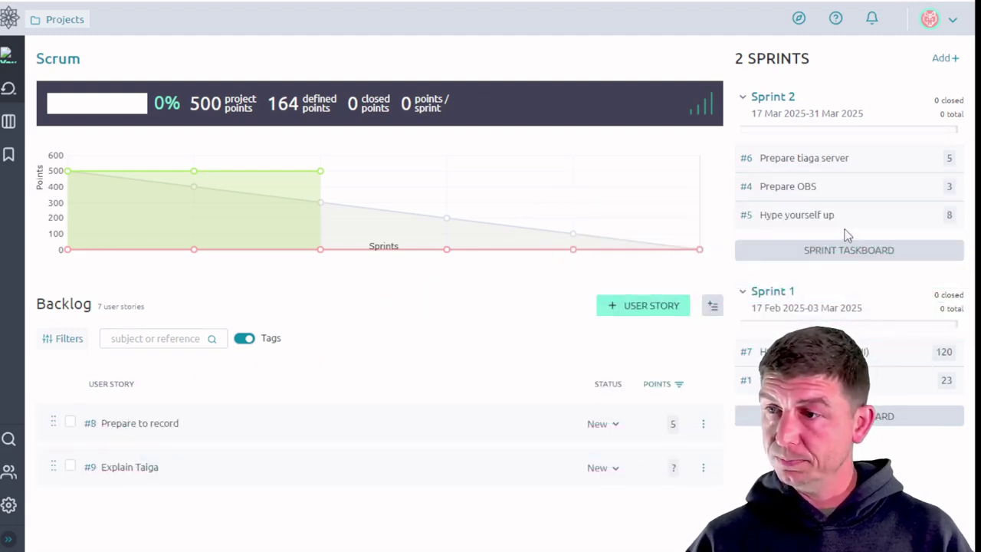
{"action": "left_click_drag", "start_coordinate": [268, 427], "coordinate": [848, 214]}
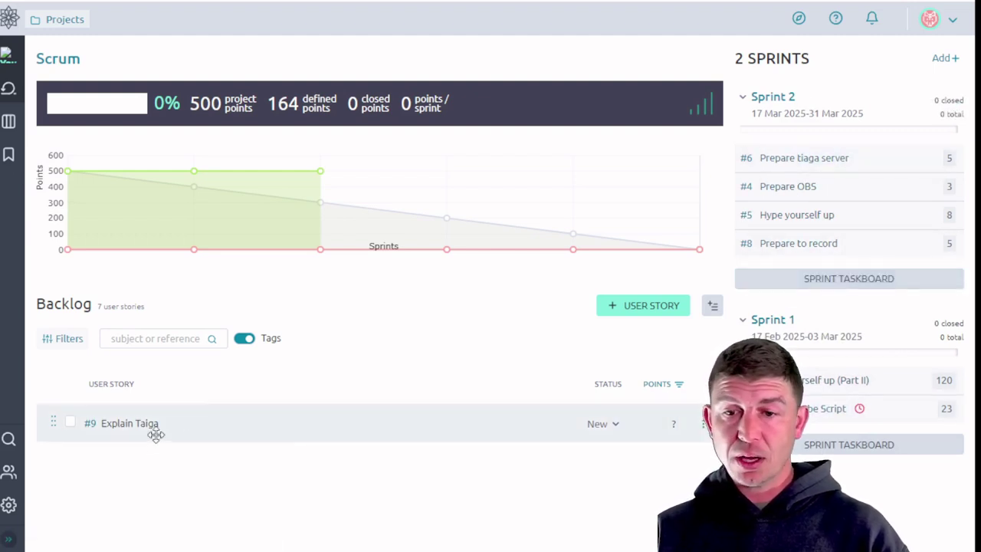
{"action": "left_click_drag", "start_coordinate": [165, 425], "coordinate": [838, 218]}
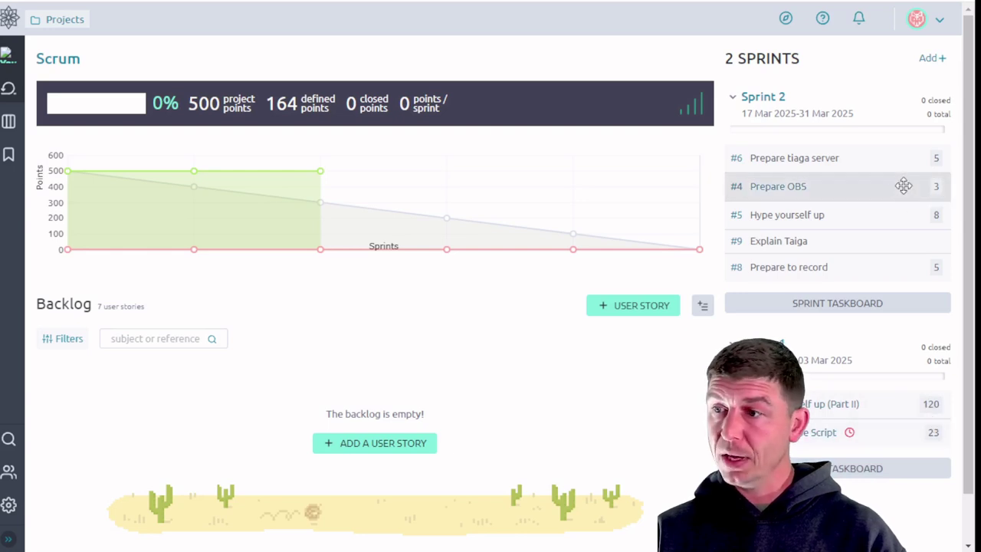
{"action": "scroll", "coordinate": [880, 214], "scroll_direction": "down", "scroll_amount": 1}
{"action": "scroll", "coordinate": [879, 219], "scroll_direction": "up", "scroll_amount": 1}
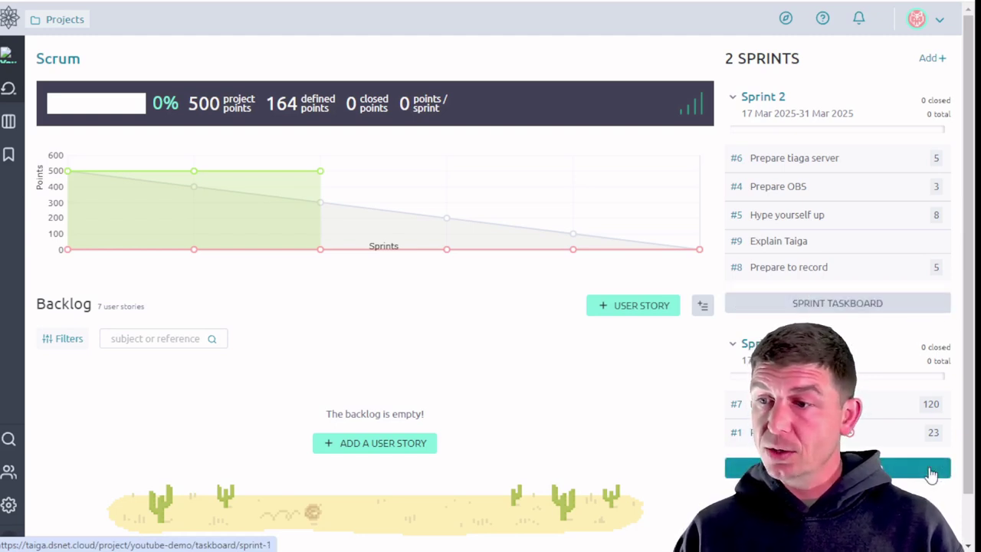
{"action": "left_click", "coordinate": [930, 471]}
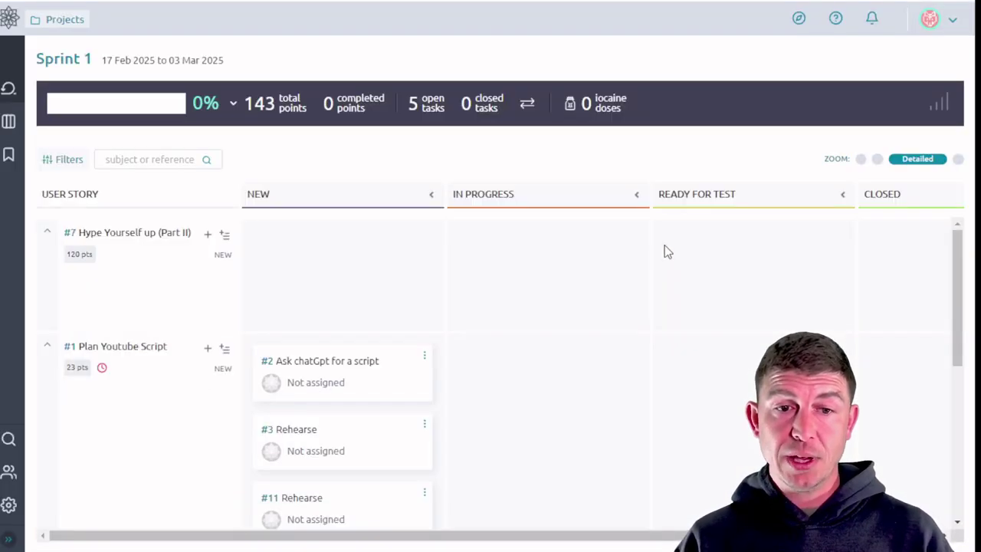
{"action": "scroll", "coordinate": [666, 251], "scroll_direction": "down", "scroll_amount": 2}
{"action": "scroll", "coordinate": [666, 252], "scroll_direction": "up", "scroll_amount": 2}
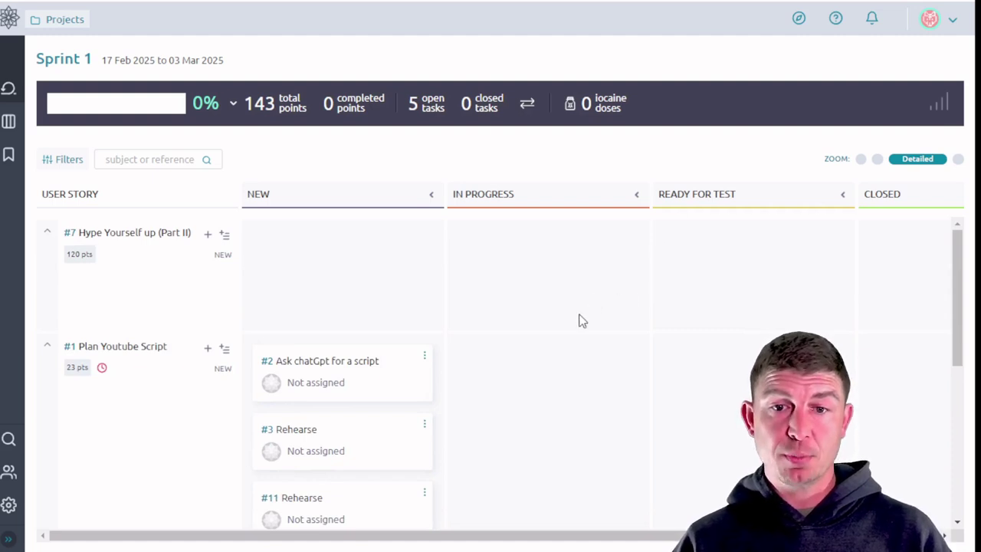
{"action": "scroll", "coordinate": [582, 321], "scroll_direction": "down", "scroll_amount": 3}
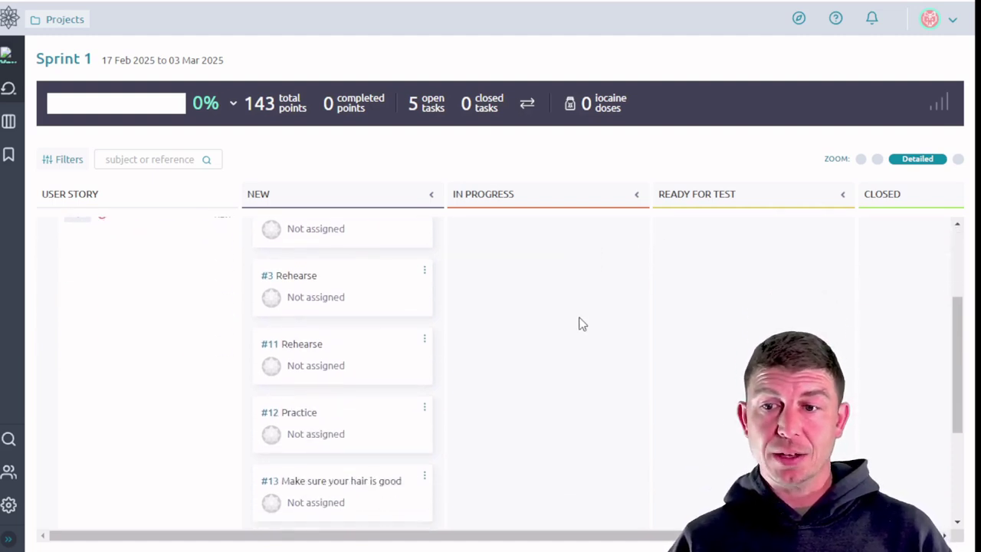
{"action": "scroll", "coordinate": [582, 323], "scroll_direction": "down", "scroll_amount": 3}
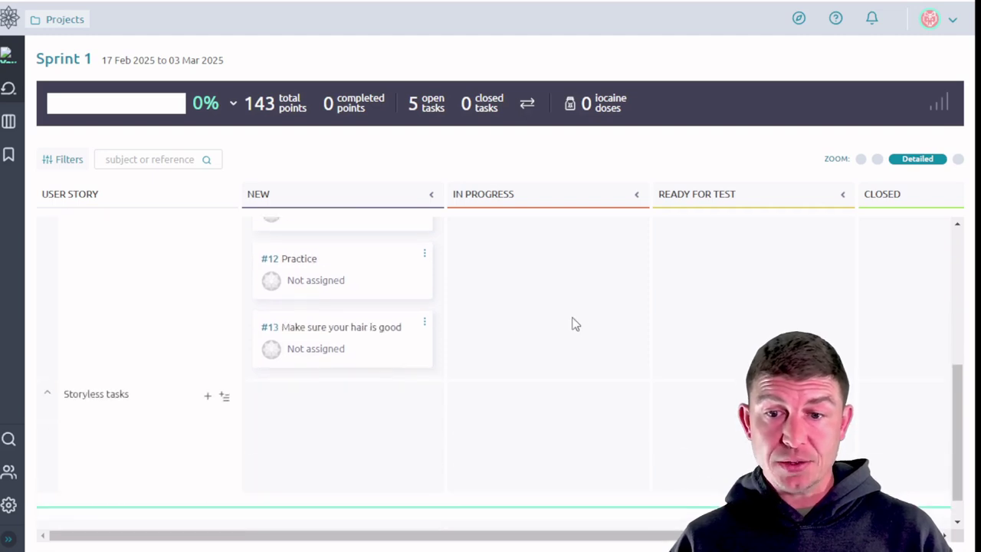
{"action": "scroll", "coordinate": [369, 348], "scroll_direction": "up", "scroll_amount": 6}
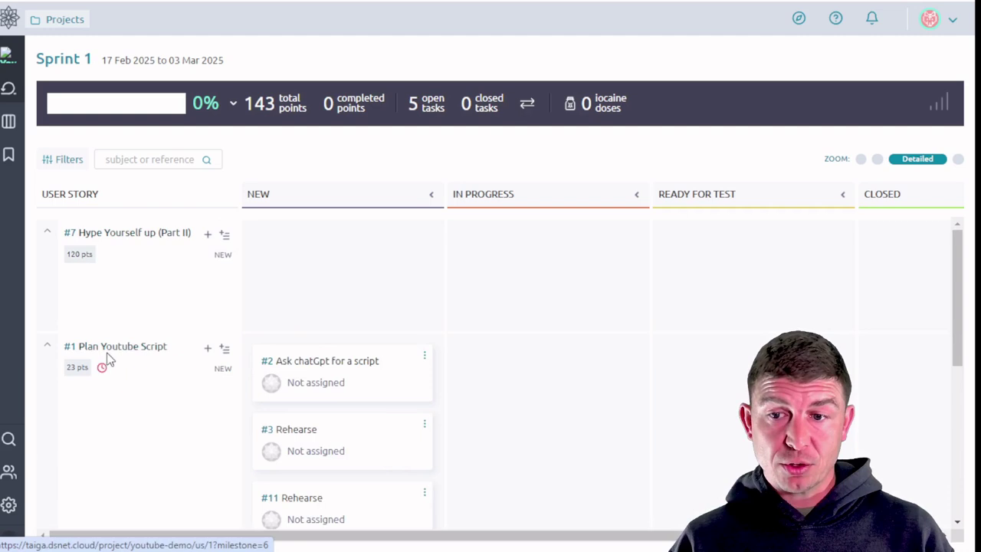
{"action": "scroll", "coordinate": [136, 360], "scroll_direction": "down", "scroll_amount": 2}
{"action": "scroll", "coordinate": [150, 334], "scroll_direction": "up", "scroll_amount": 1}
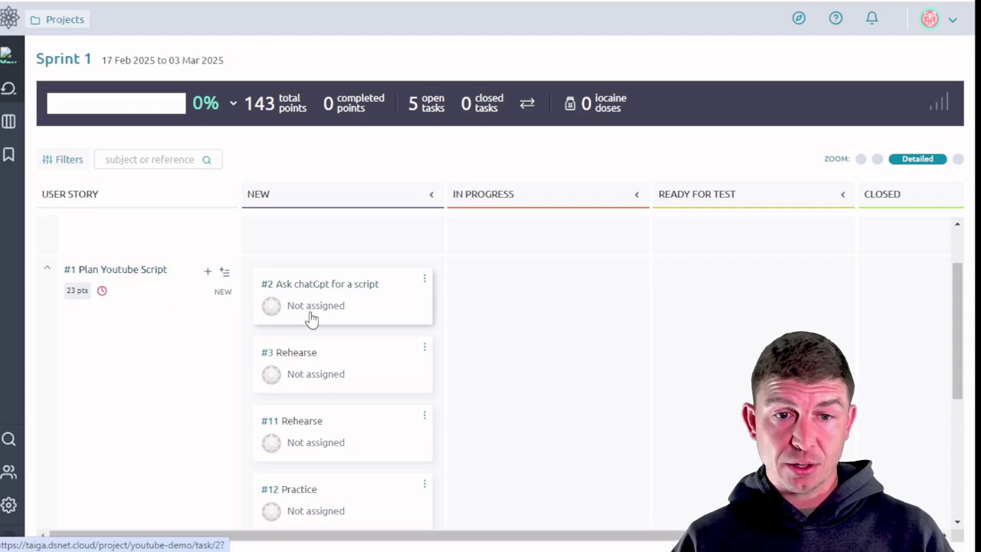
{"action": "scroll", "coordinate": [309, 315], "scroll_direction": "down", "scroll_amount": 3}
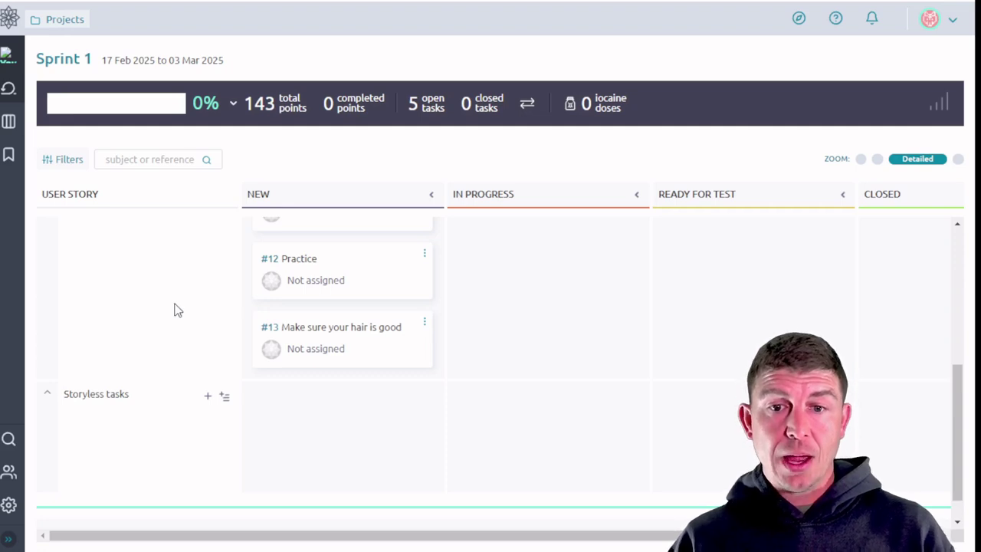
{"action": "scroll", "coordinate": [177, 310], "scroll_direction": "up", "scroll_amount": 10}
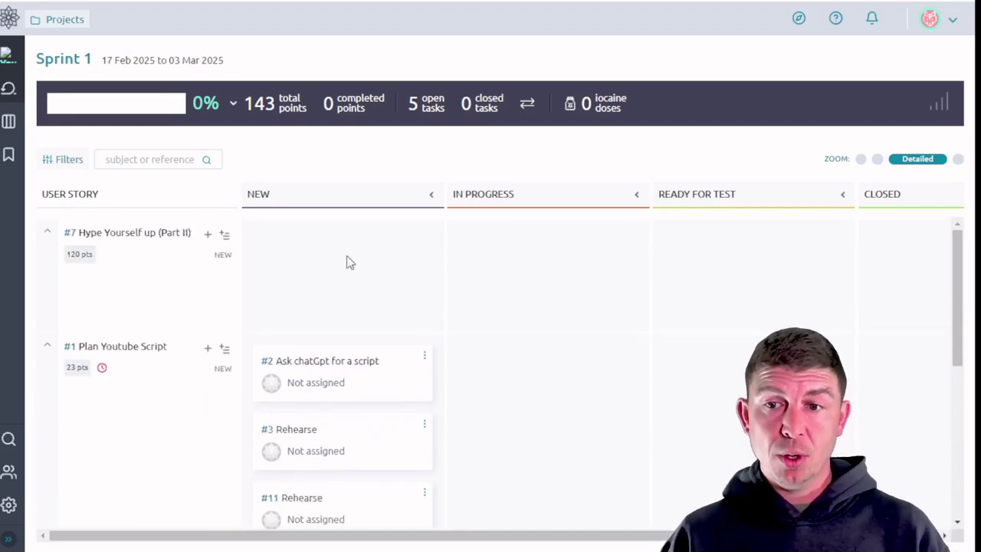
Step: Move tasks #2, #3, #11, #12 and #13 into the Closed column
{"action": "left_click_drag", "start_coordinate": [361, 380], "coordinate": [523, 405]}
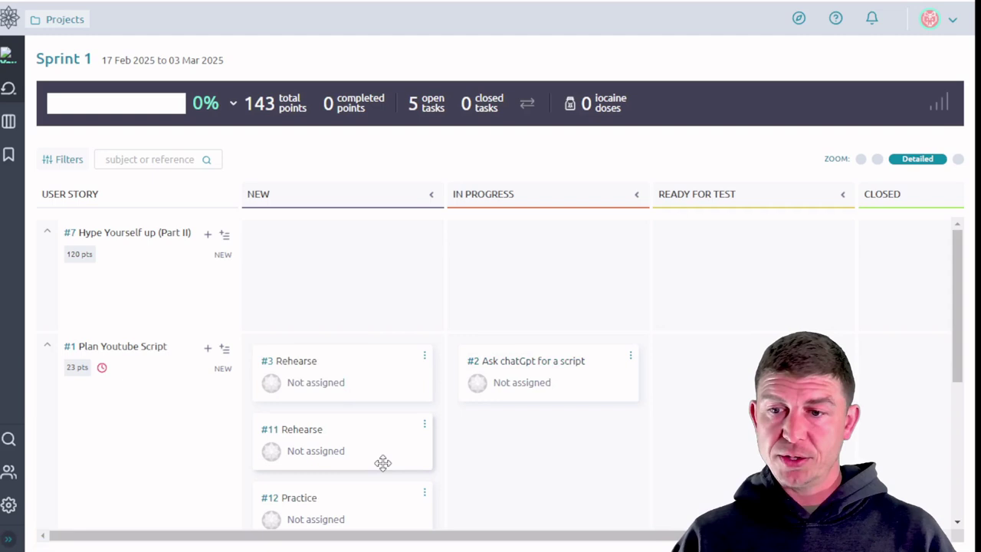
{"action": "left_click_drag", "start_coordinate": [381, 462], "coordinate": [751, 429]}
{"action": "left_click_drag", "start_coordinate": [571, 387], "coordinate": [894, 394]}
{"action": "scroll", "coordinate": [636, 414], "scroll_direction": "down", "scroll_amount": 2}
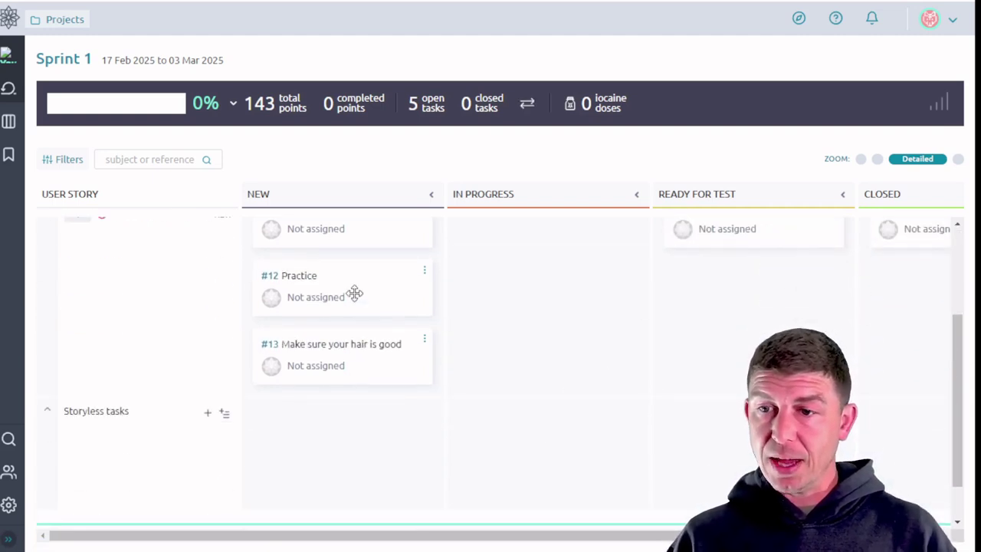
{"action": "left_click_drag", "start_coordinate": [350, 291], "coordinate": [882, 306]}
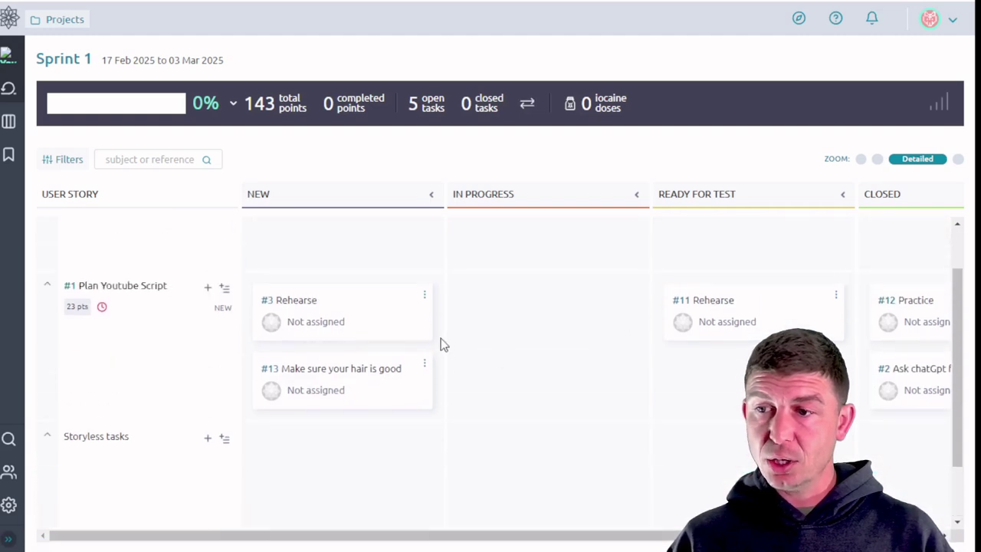
{"action": "left_click_drag", "start_coordinate": [386, 312], "coordinate": [892, 360]}
{"action": "left_click_drag", "start_coordinate": [424, 321], "coordinate": [874, 360]}
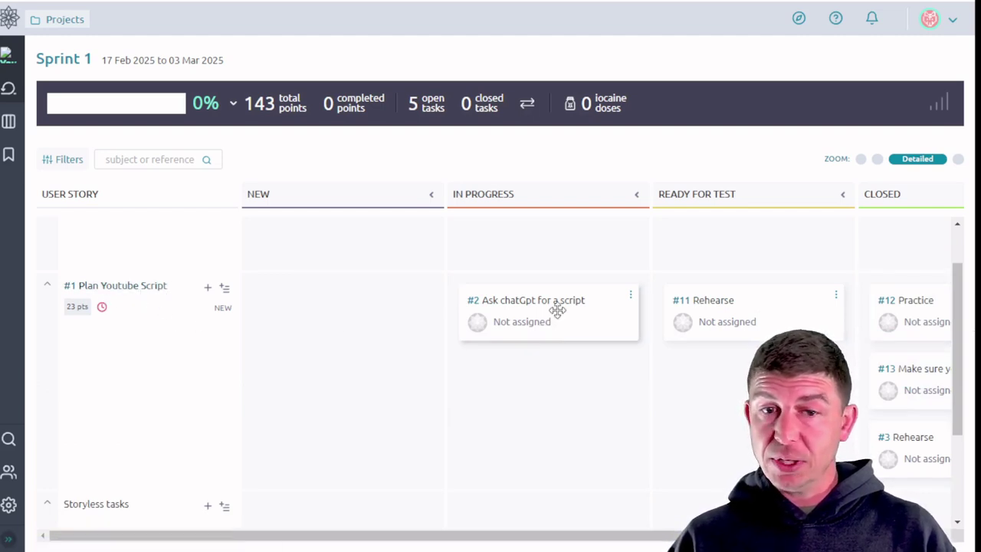
{"action": "left_click_drag", "start_coordinate": [557, 310], "coordinate": [912, 414]}
{"action": "left_click_drag", "start_coordinate": [769, 319], "coordinate": [924, 353]}
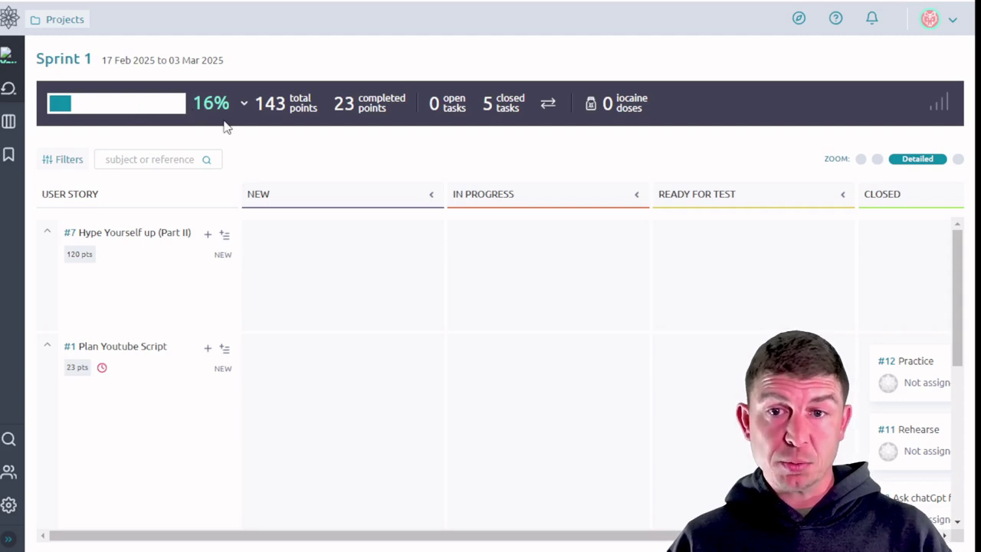
{"action": "mouse_move", "coordinate": [9, 92]}
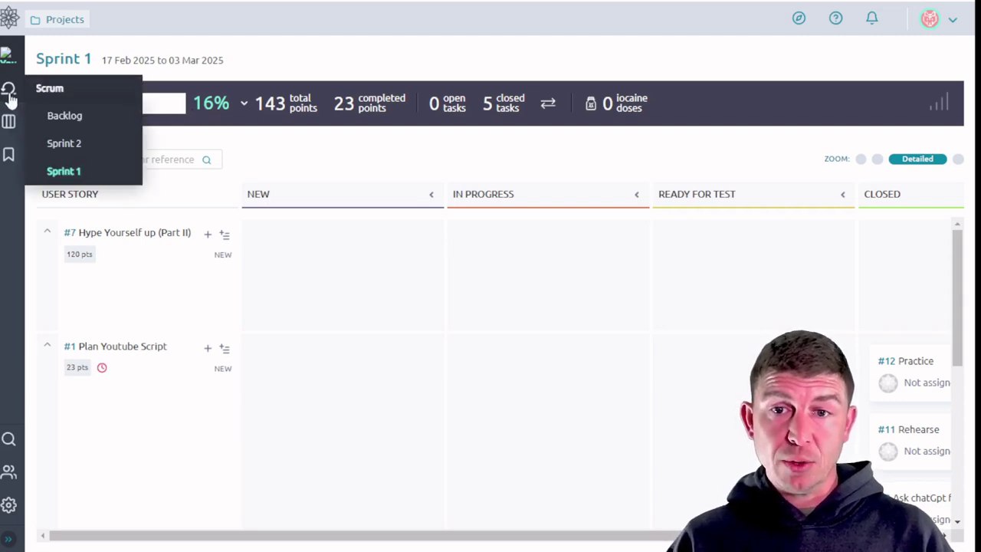
{"action": "left_click", "coordinate": [64, 116]}
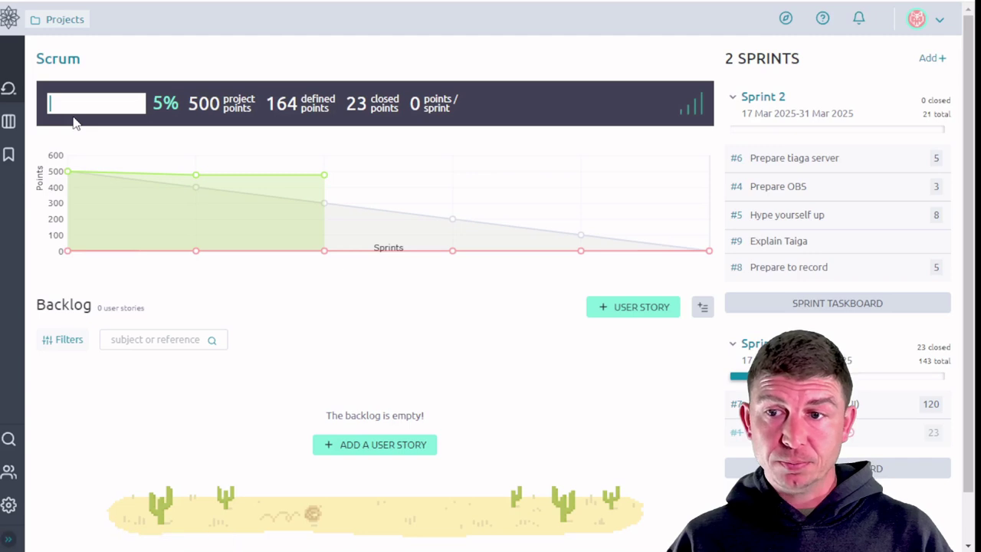
{"action": "mouse_move", "coordinate": [197, 183]}
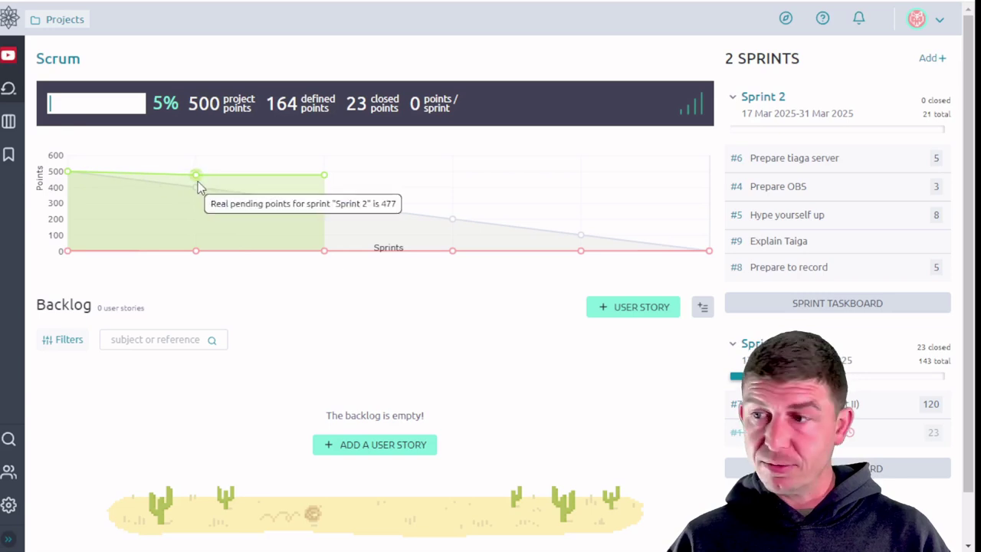
{"action": "left_click", "coordinate": [904, 466]}
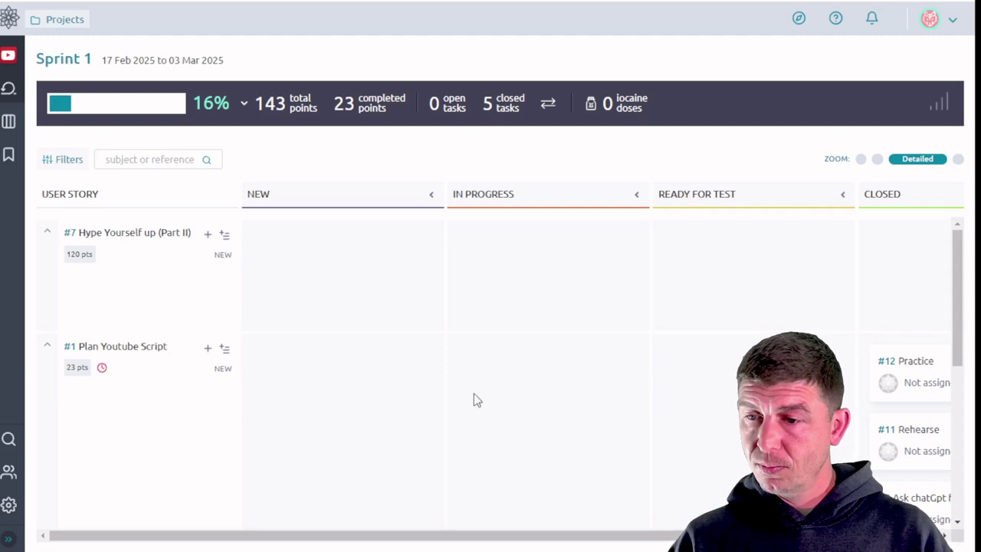
{"action": "scroll", "coordinate": [188, 341], "scroll_direction": "down", "scroll_amount": 5}
{"action": "scroll", "coordinate": [200, 383], "scroll_direction": "up", "scroll_amount": 5}
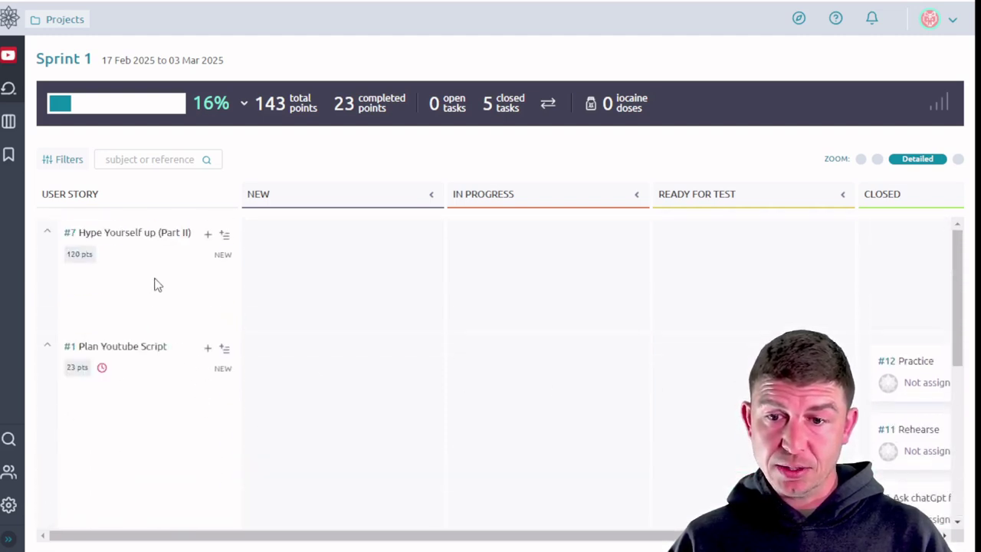
Step: Set story #1 Plan Youtube Script's status to Done
{"action": "left_click", "coordinate": [131, 352]}
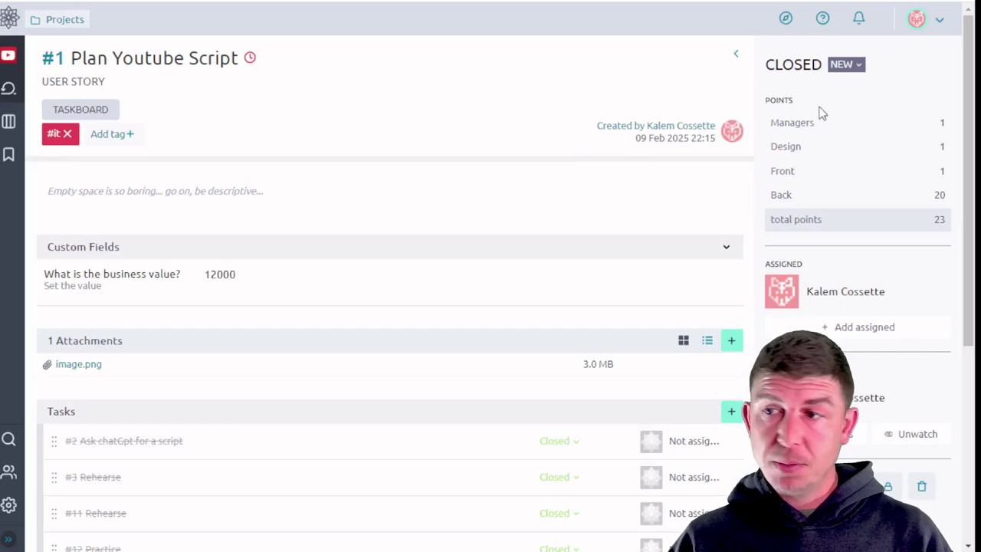
{"action": "left_click", "coordinate": [835, 67]}
{"action": "left_click", "coordinate": [866, 167]}
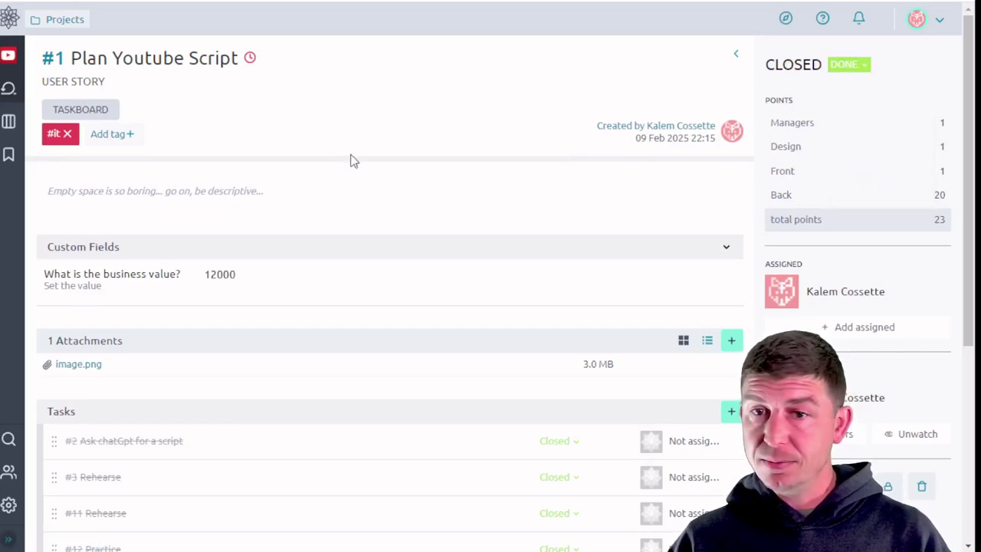
Step: Set story #7 Hype Yourself up (Part II) to Done, then return to the backlog
{"action": "left_click", "coordinate": [10, 93]}
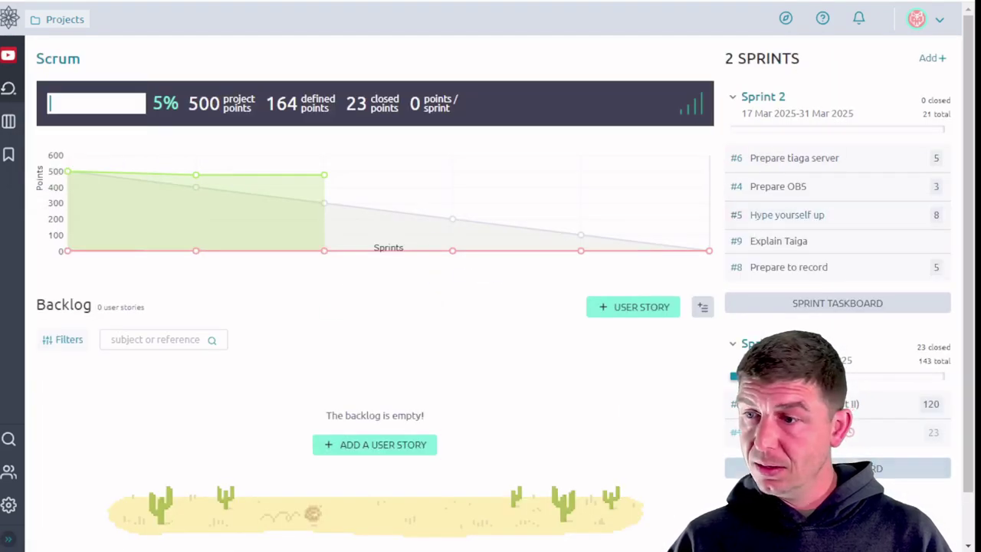
{"action": "left_click", "coordinate": [919, 468]}
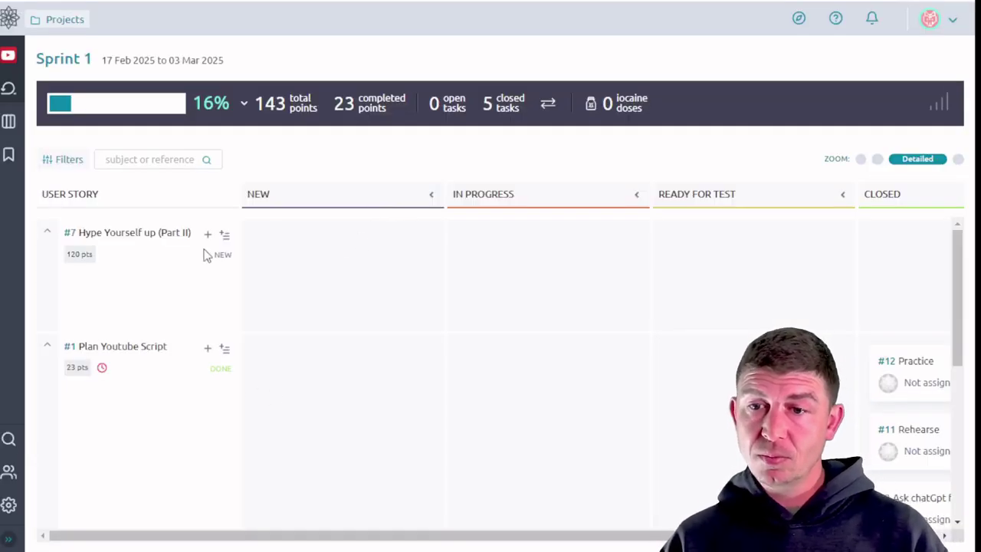
{"action": "left_click", "coordinate": [149, 239]}
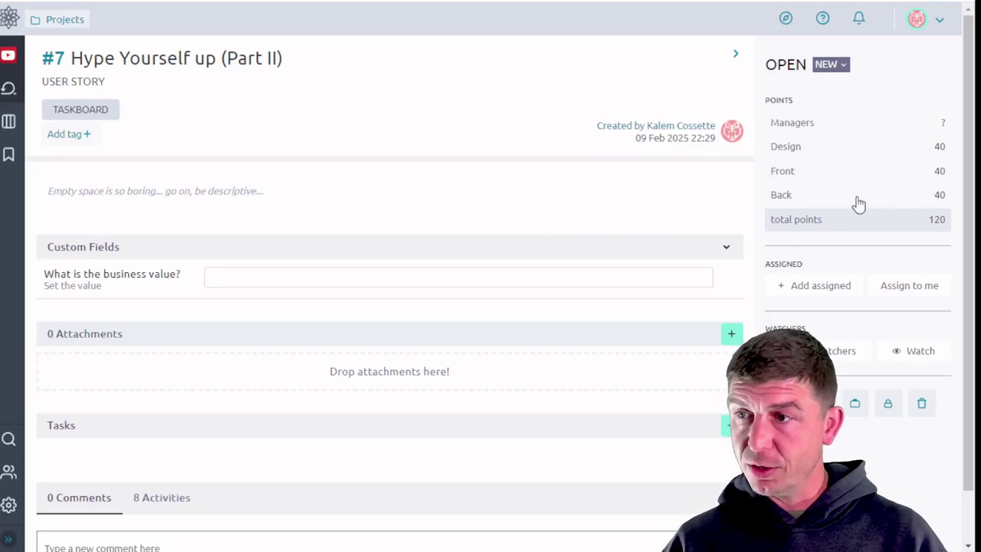
{"action": "left_click", "coordinate": [843, 69]}
{"action": "left_click", "coordinate": [847, 168]}
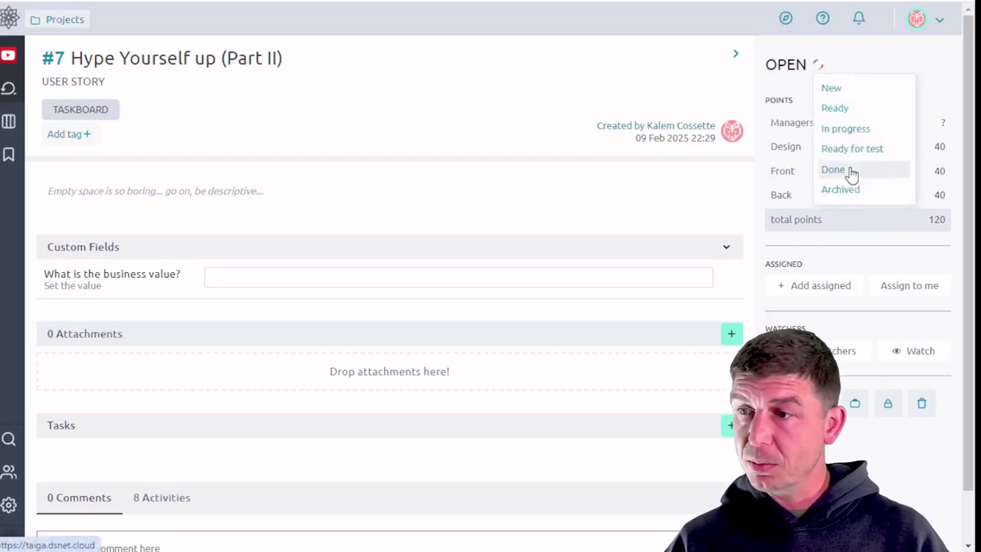
{"action": "mouse_move", "coordinate": [8, 88]}
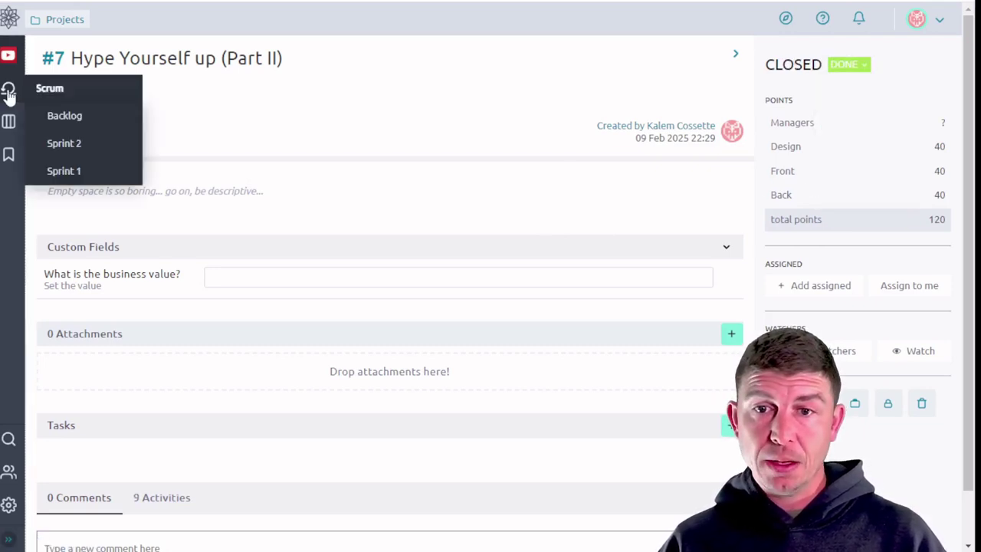
{"action": "left_click", "coordinate": [62, 113]}
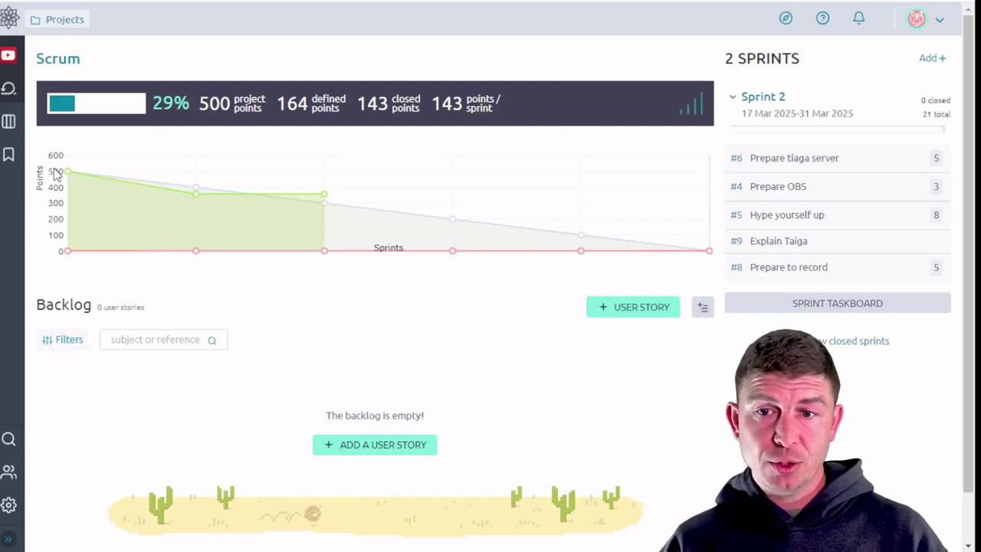
{"action": "mouse_move", "coordinate": [195, 197]}
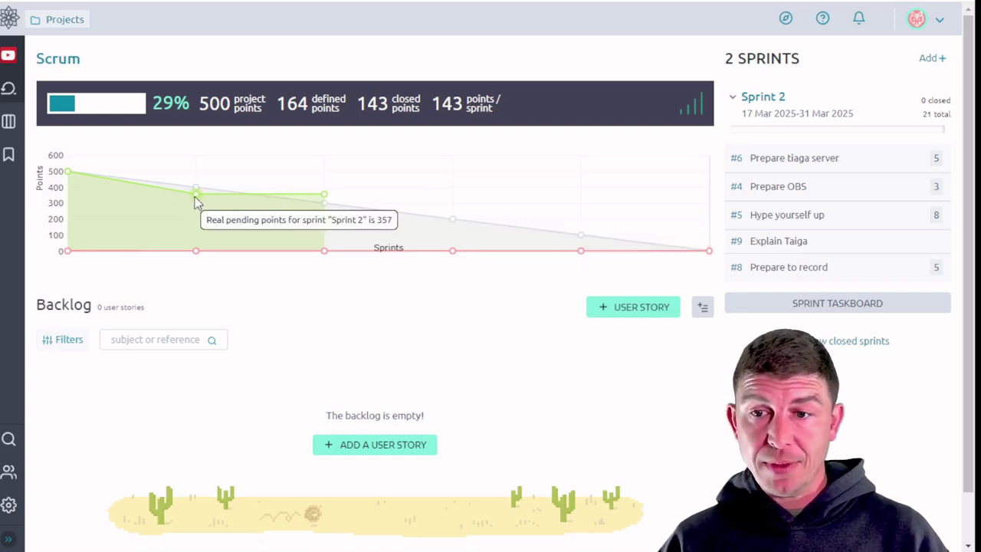
{"action": "mouse_move", "coordinate": [327, 198]}
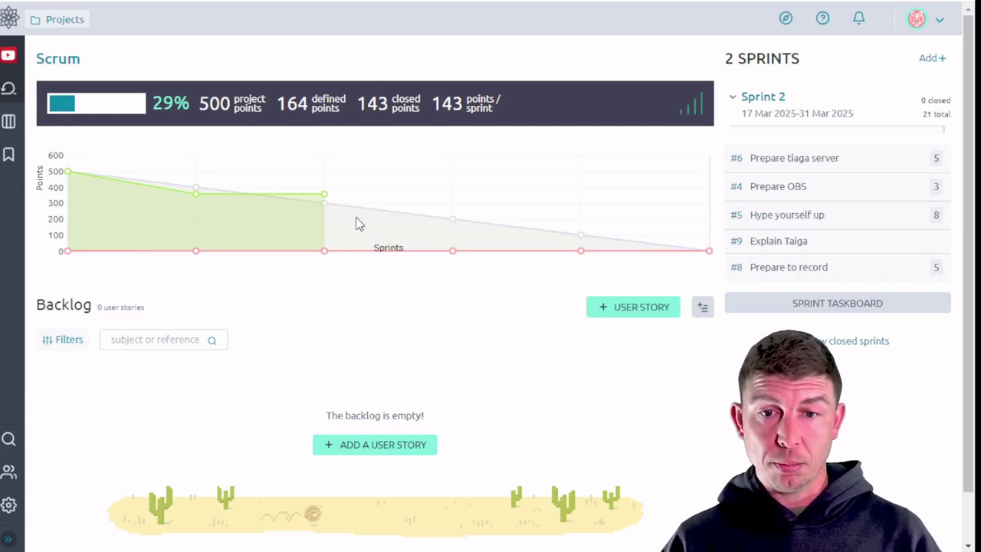
Step: Open Sprint 2's taskboard and scroll through its 21 points of new stories
{"action": "left_click", "coordinate": [870, 307]}
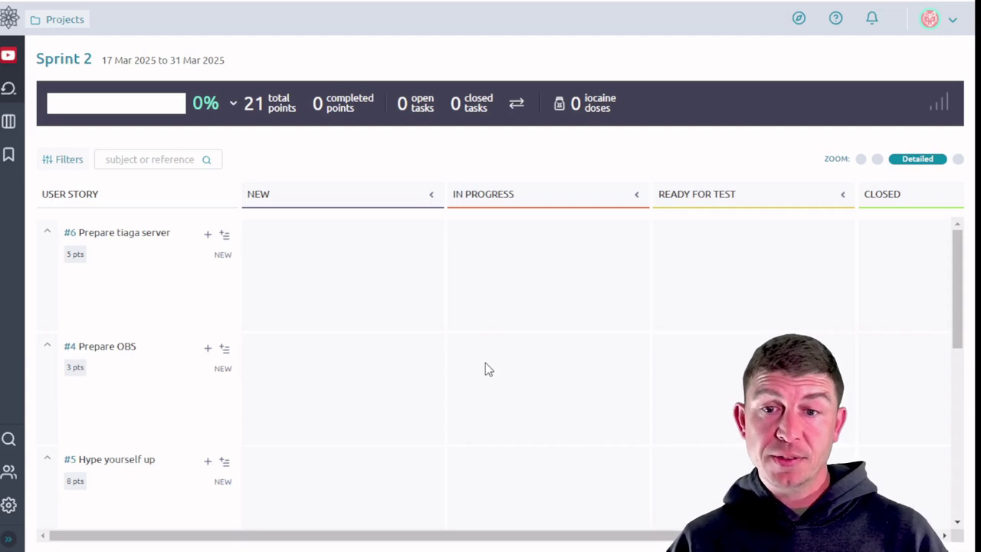
{"action": "scroll", "coordinate": [485, 363], "scroll_direction": "down", "scroll_amount": 5}
{"action": "scroll", "coordinate": [485, 363], "scroll_direction": "up", "scroll_amount": 5}
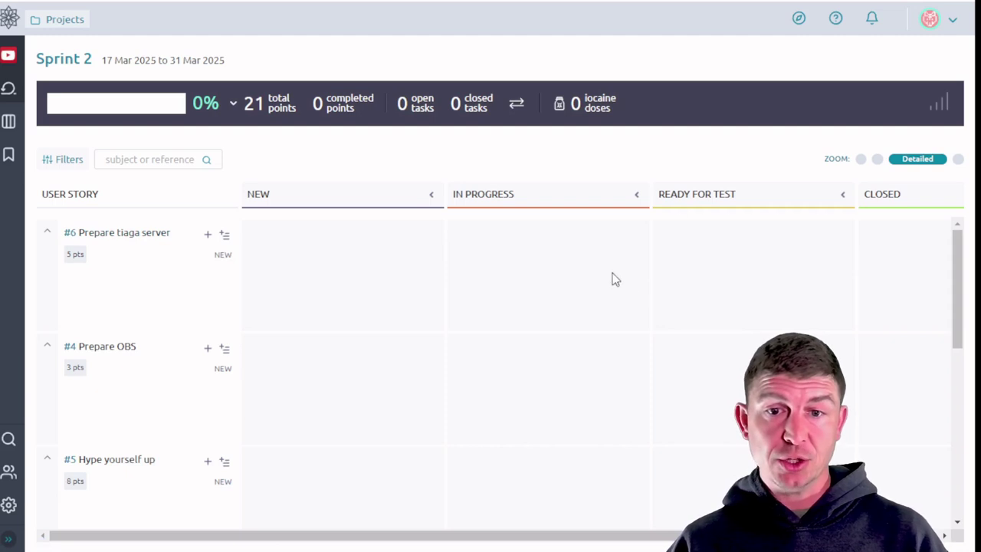
Step: Show the Kanban board, scrolled to Done with Plan Youtube Script and Hype Yourself up (Part II)
{"action": "left_click", "coordinate": [10, 122]}
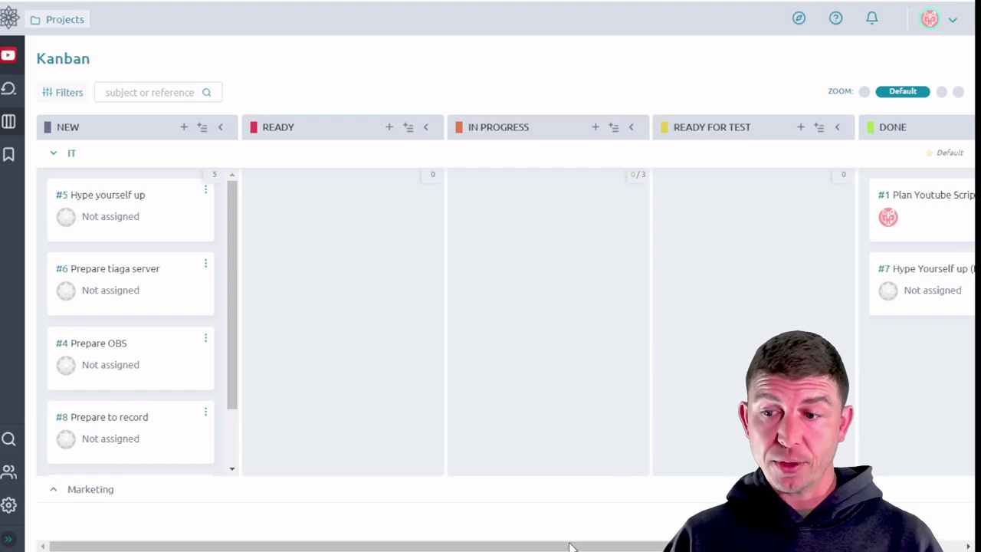
{"action": "left_click_drag", "start_coordinate": [574, 544], "coordinate": [673, 544]}
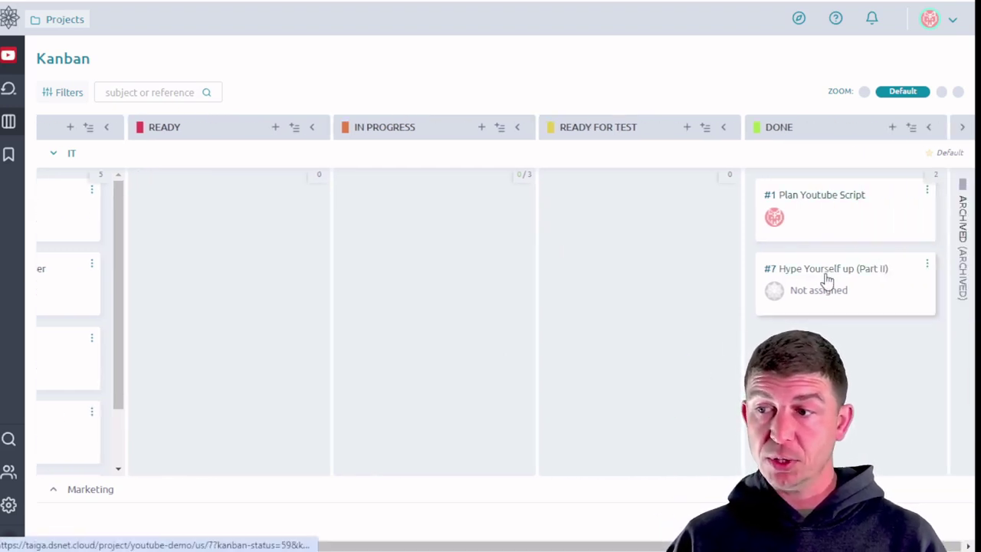
{"action": "left_click_drag", "start_coordinate": [605, 544], "coordinate": [452, 536]}
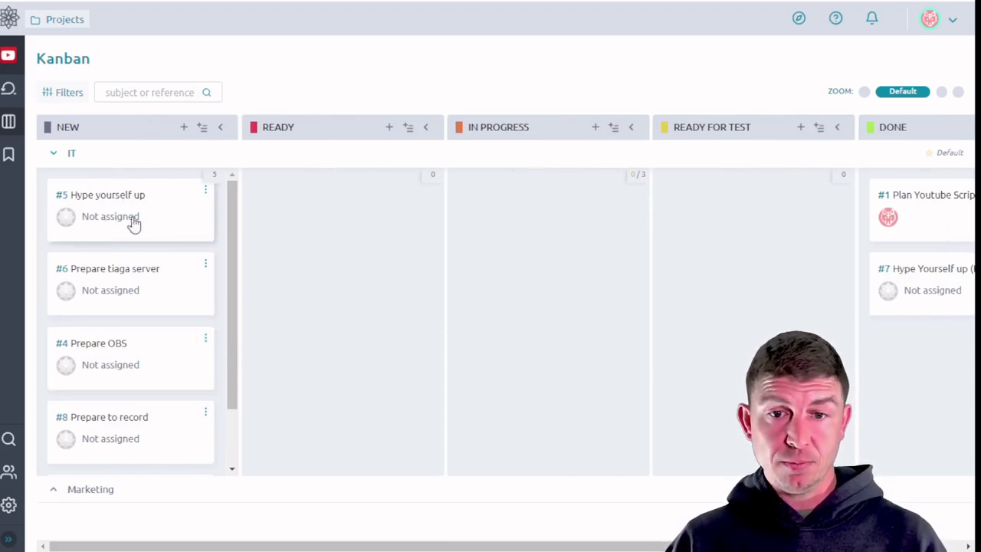
{"action": "left_click", "coordinate": [8, 92]}
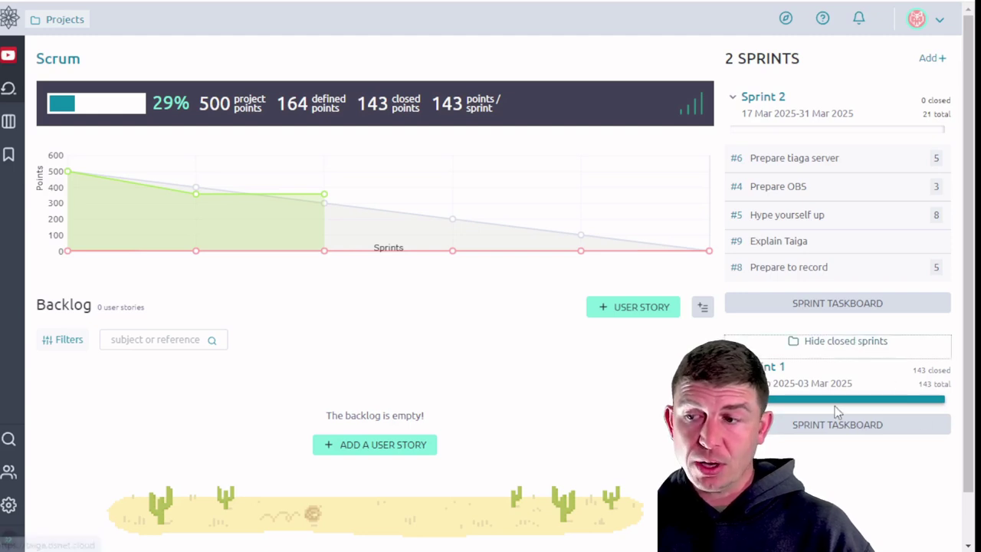
{"action": "left_click", "coordinate": [849, 347]}
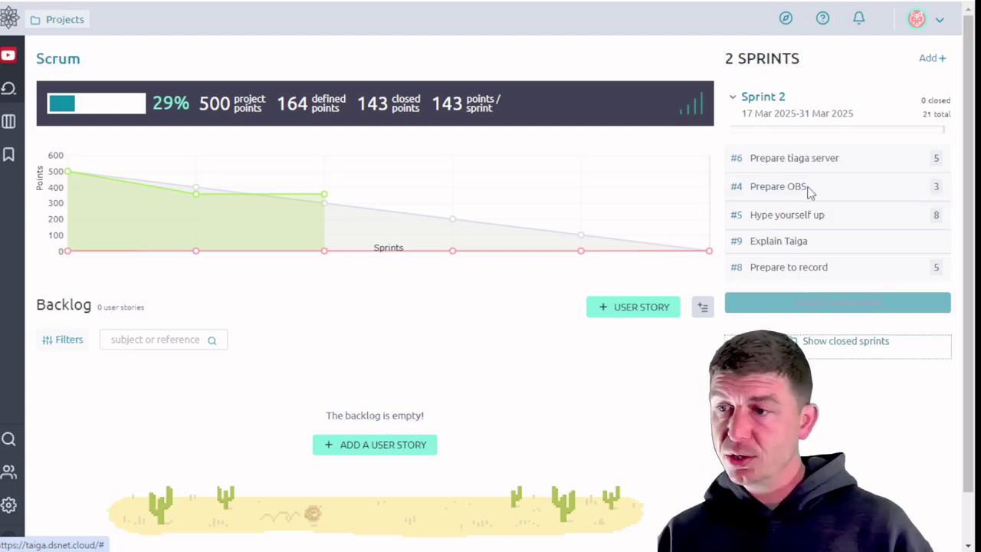
Step: Set the Sprint 2 story Prepare tiaga server (#6) to Done
{"action": "left_click", "coordinate": [801, 163]}
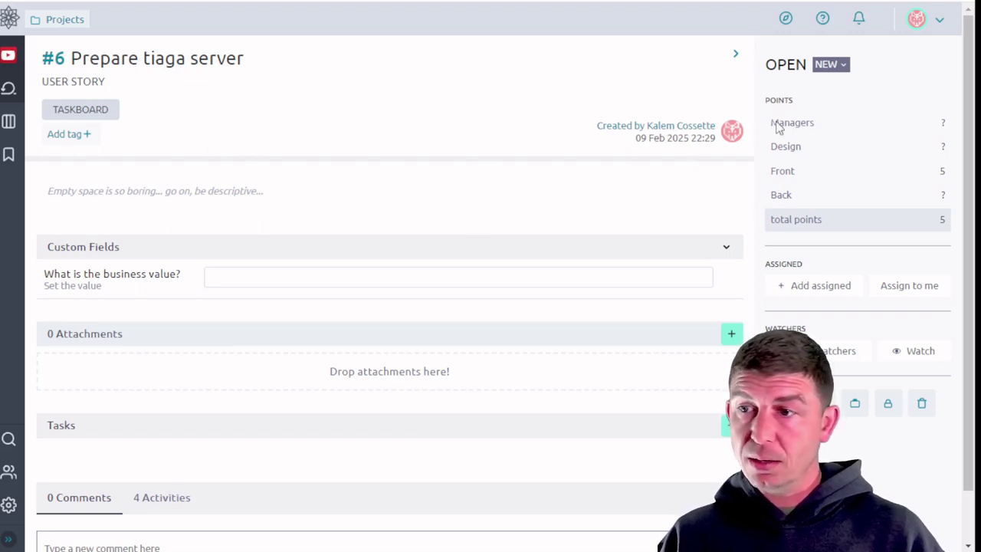
{"action": "left_click", "coordinate": [833, 66]}
{"action": "left_click", "coordinate": [833, 167]}
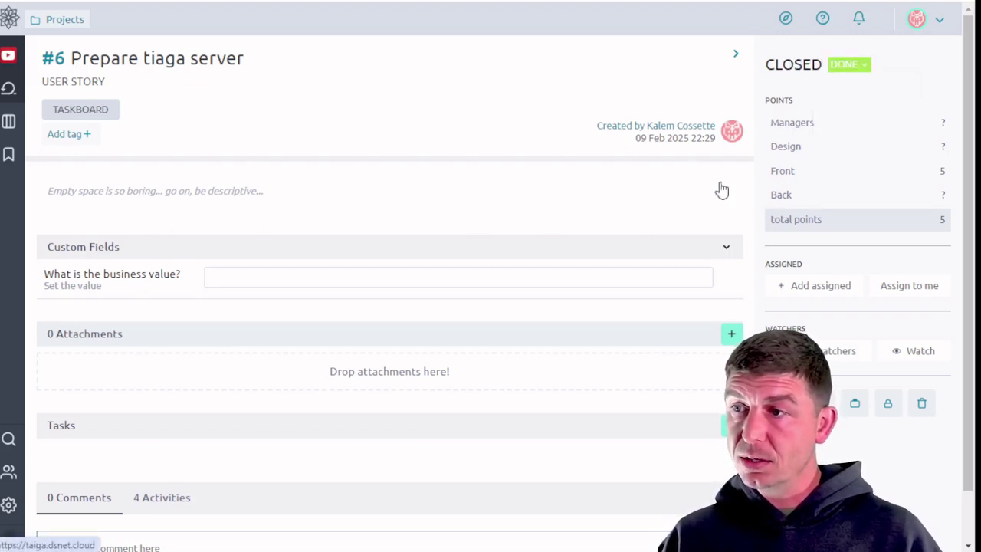
Step: Set the next story, Prepare OBS (#4), to Done and go back to the Scrum backlog
{"action": "left_click", "coordinate": [736, 58]}
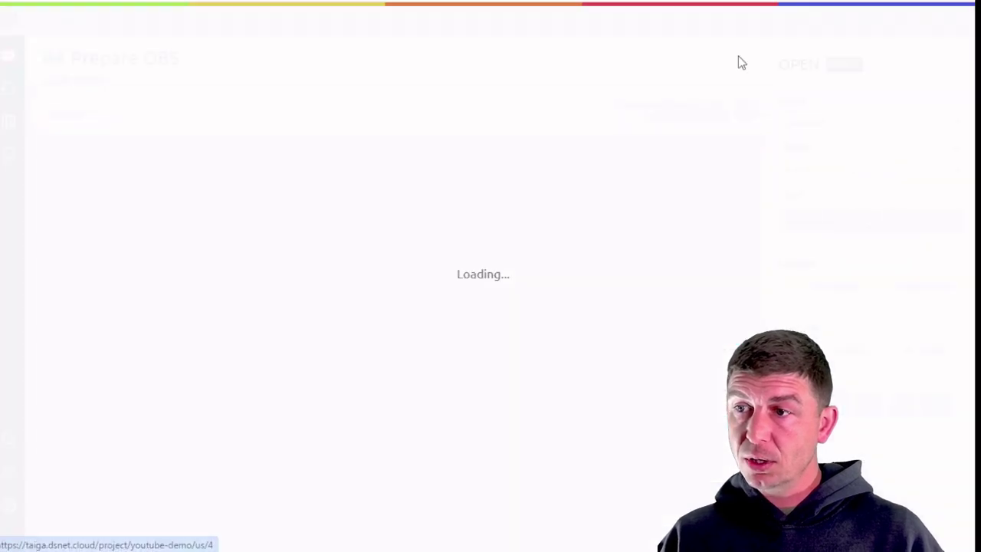
{"action": "left_click", "coordinate": [830, 68]}
{"action": "left_click", "coordinate": [861, 174]}
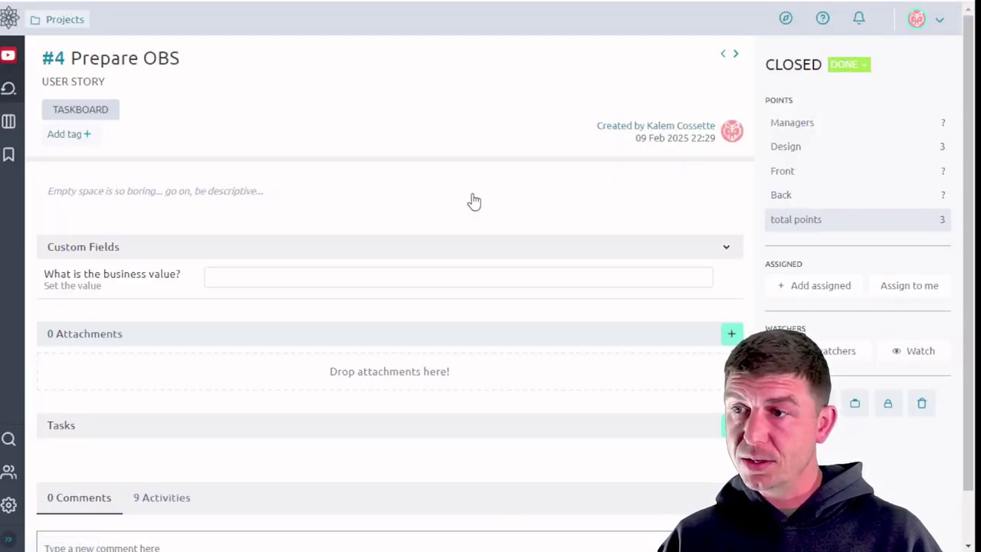
{"action": "mouse_move", "coordinate": [7, 91]}
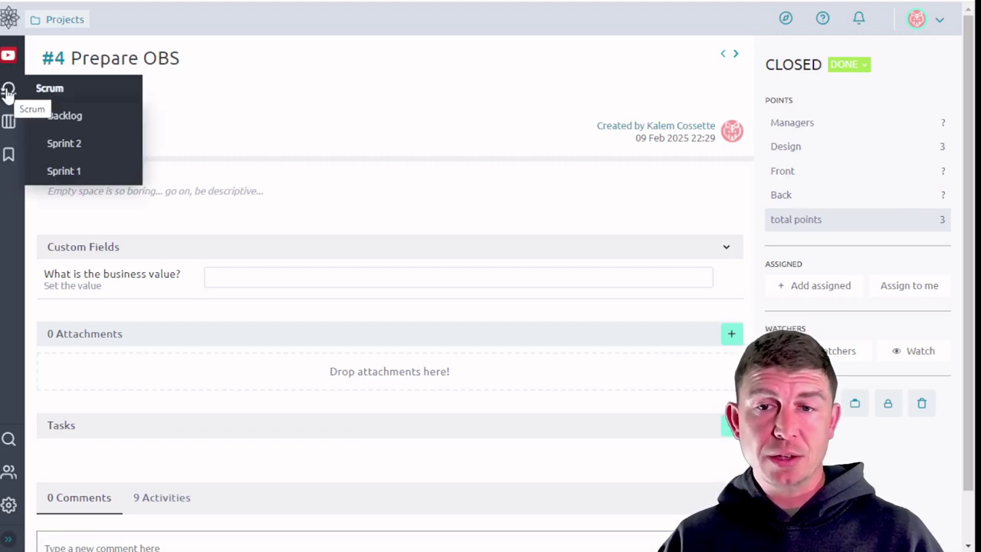
{"action": "left_click", "coordinate": [7, 90]}
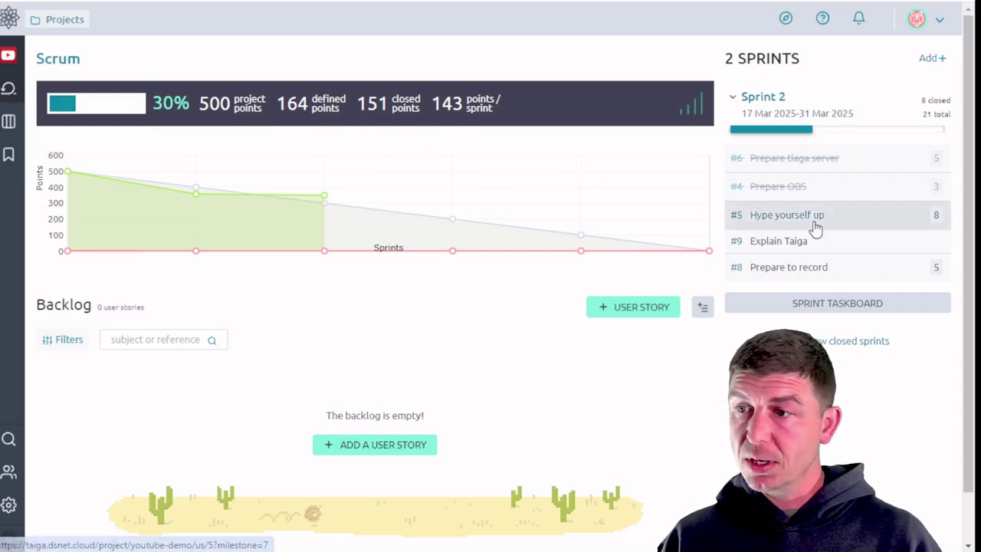
Step: From the Sprint 2 taskboard, set Hype yourself up (#5) to Done
{"action": "left_click", "coordinate": [816, 303]}
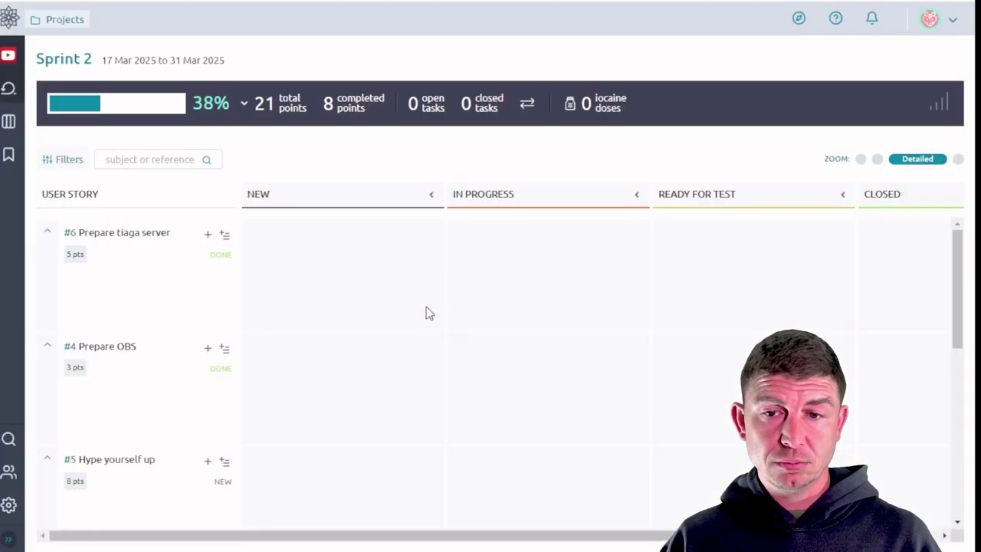
{"action": "scroll", "coordinate": [235, 426], "scroll_direction": "down", "scroll_amount": 3}
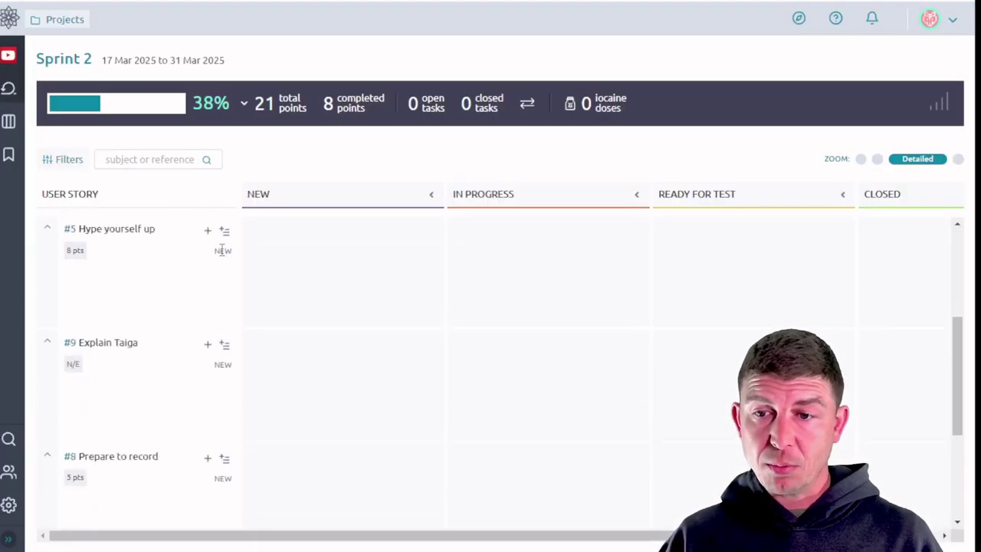
{"action": "left_click", "coordinate": [129, 230]}
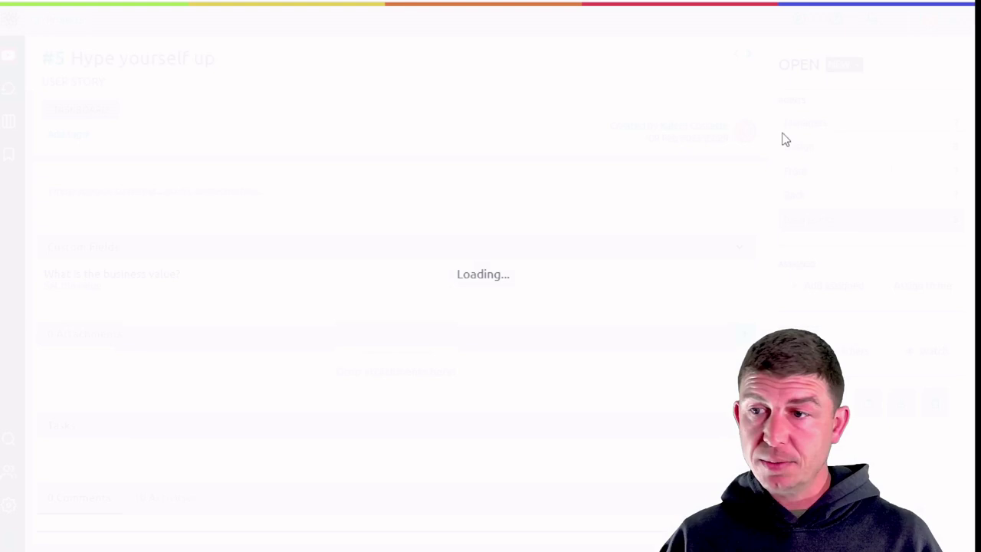
{"action": "left_click", "coordinate": [843, 73]}
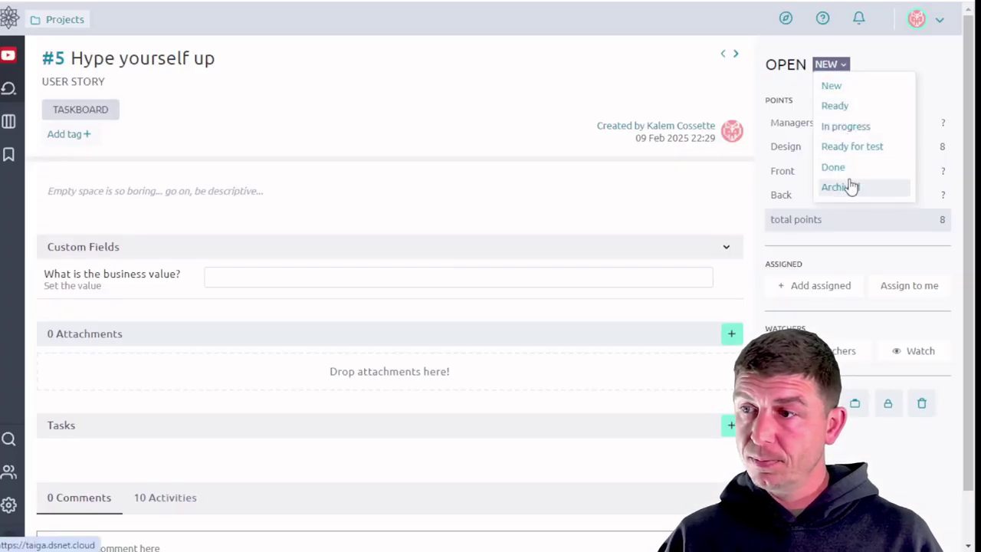
{"action": "left_click", "coordinate": [843, 169]}
Step: Set Explain Taiga (#9) and Prepare to record (#8) to Done, then return to the backlog showing 164 closed points
{"action": "left_click", "coordinate": [734, 55]}
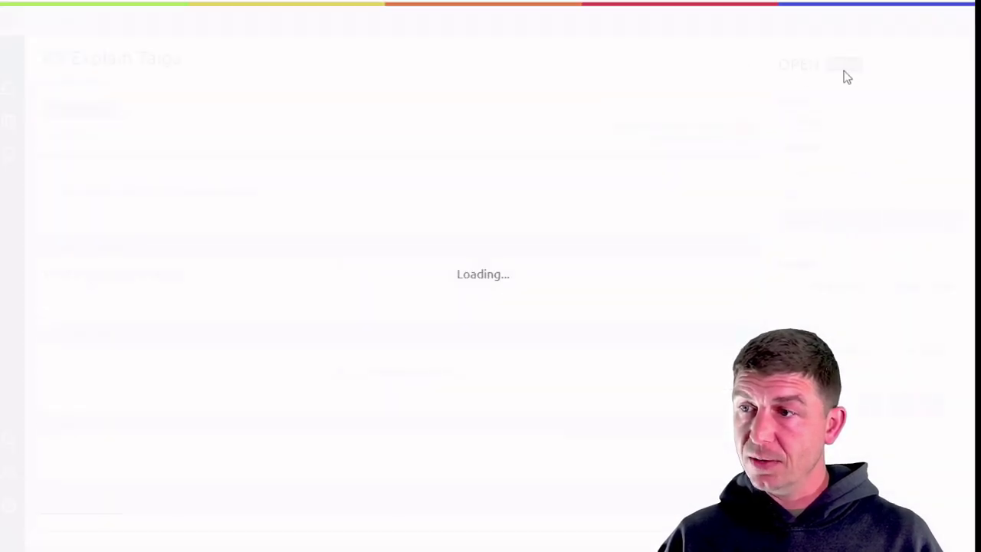
{"action": "left_click", "coordinate": [843, 72]}
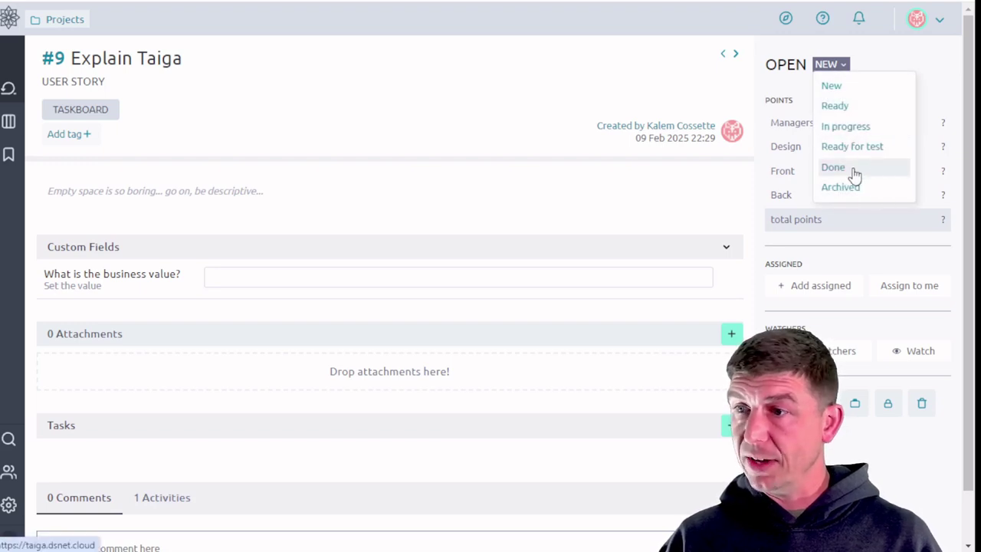
{"action": "left_click", "coordinate": [852, 168]}
{"action": "left_click", "coordinate": [736, 54]}
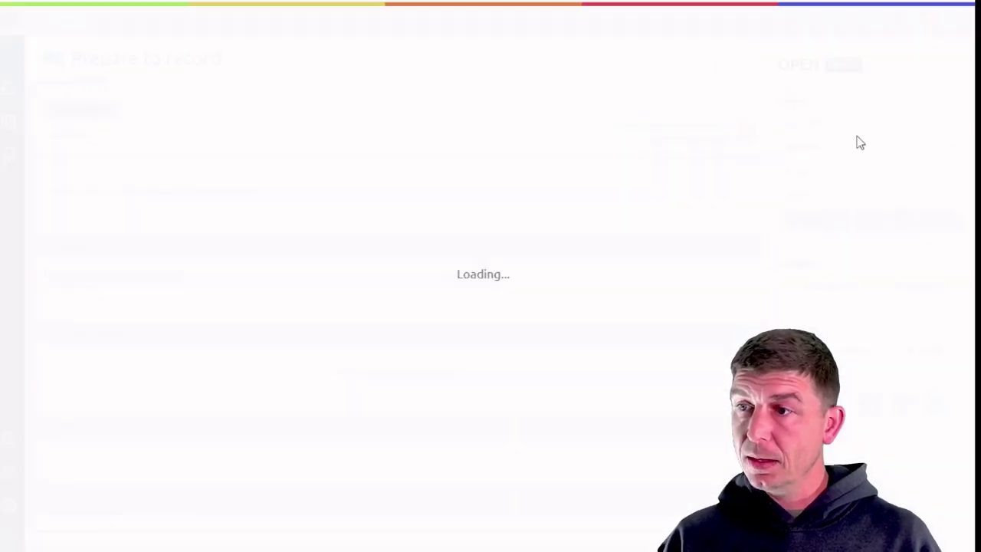
{"action": "left_click", "coordinate": [827, 66]}
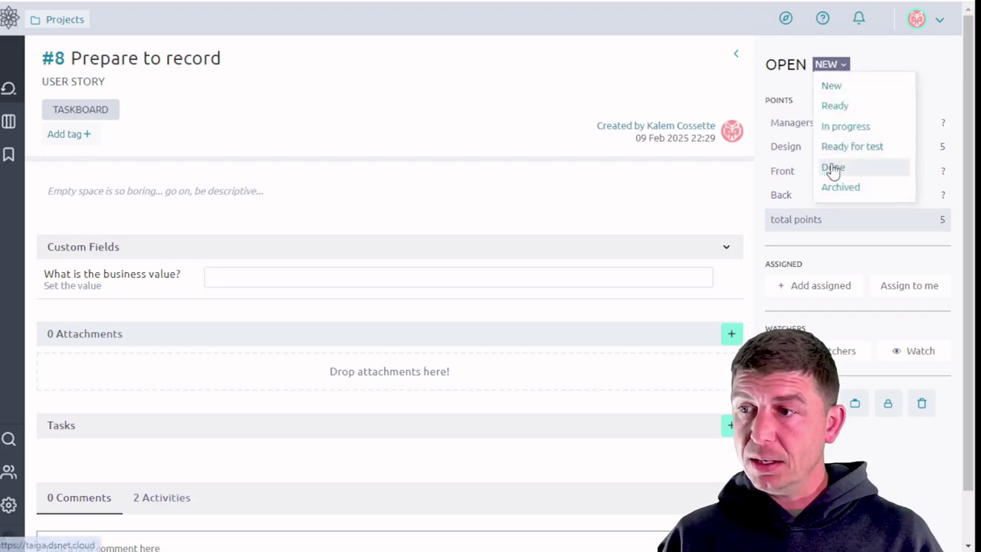
{"action": "left_click", "coordinate": [832, 167]}
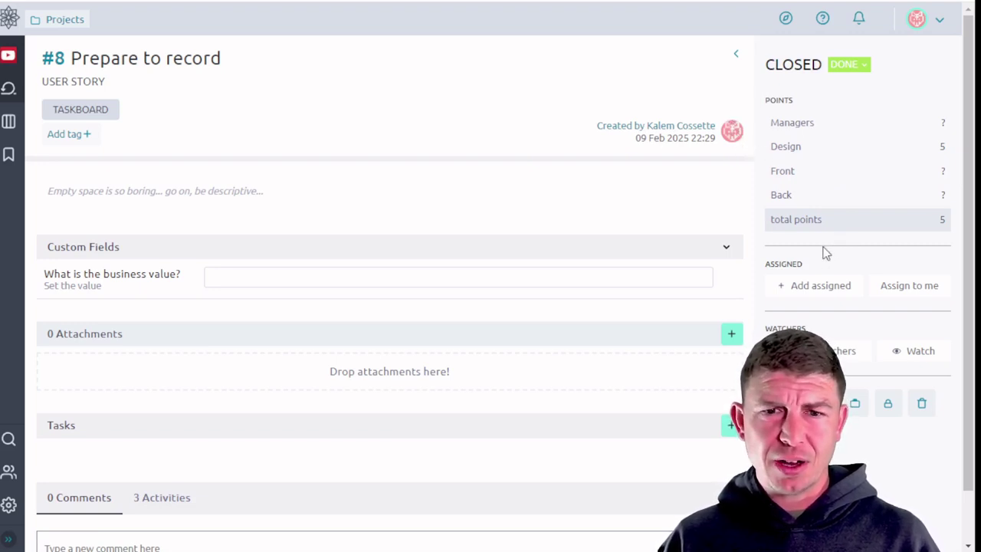
{"action": "left_click", "coordinate": [7, 92]}
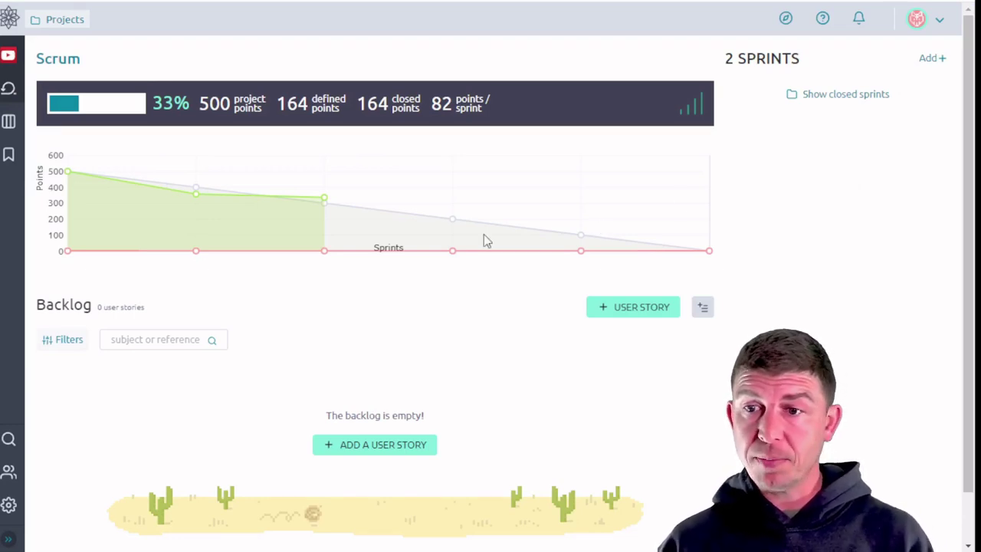
{"action": "mouse_move", "coordinate": [322, 201]}
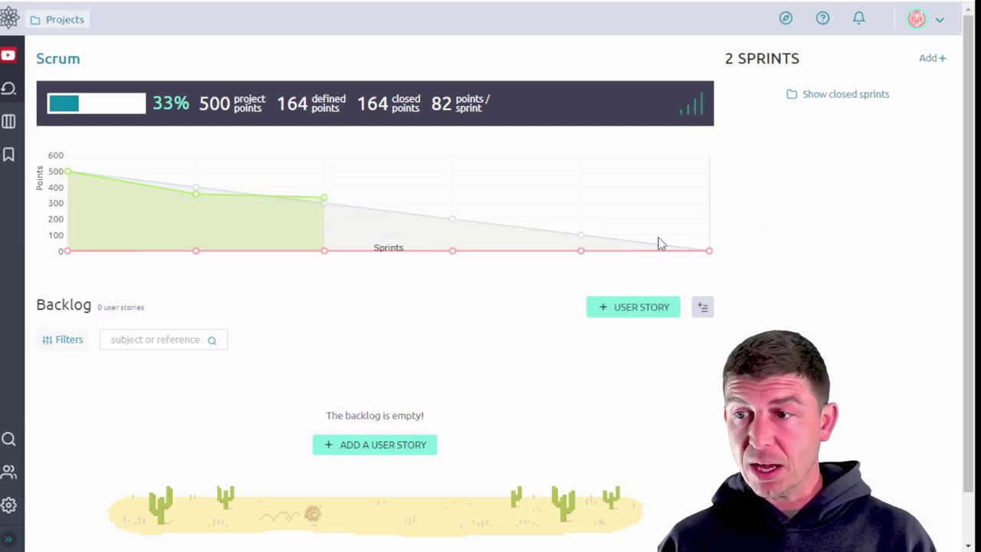
Step: In Settings > Modules, change the Scrum estimates from 5 sprints/500 points to 3 sprints/325 points and save
{"action": "left_click", "coordinate": [9, 504]}
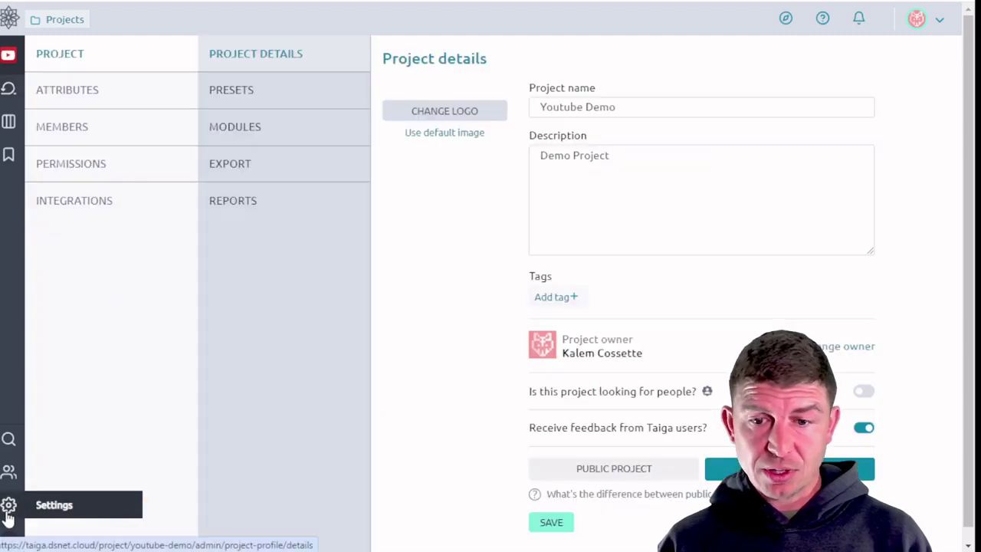
{"action": "left_click", "coordinate": [235, 128]}
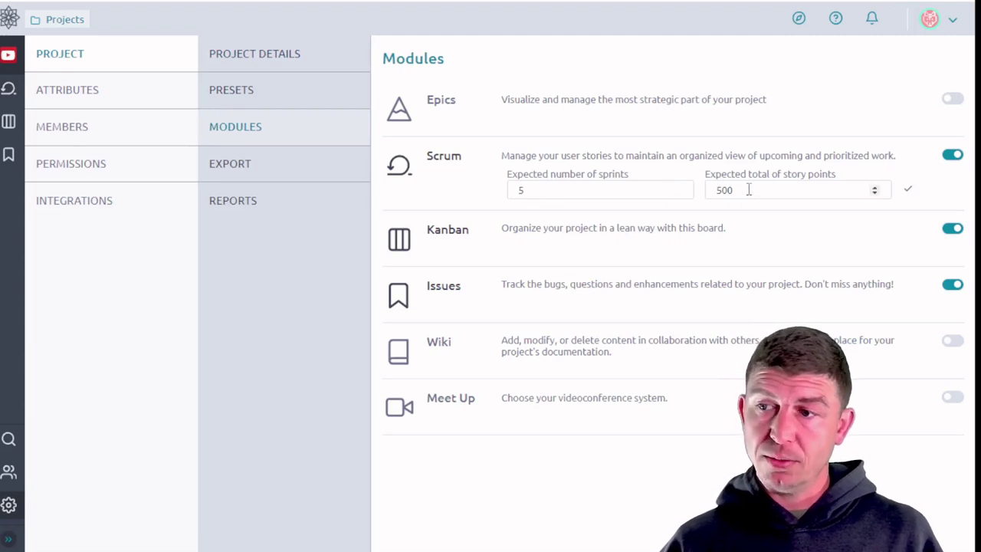
{"action": "left_click_drag", "start_coordinate": [753, 190], "coordinate": [695, 188]}
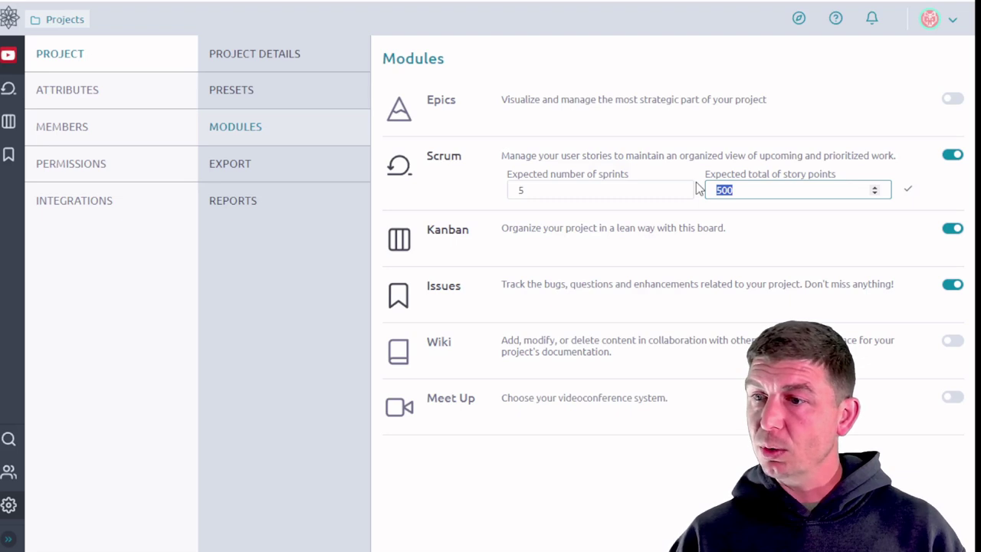
{"action": "type", "text": "250"}
{"action": "left_click_drag", "start_coordinate": [740, 188], "coordinate": [705, 188]}
{"action": "type", "text": "325"}
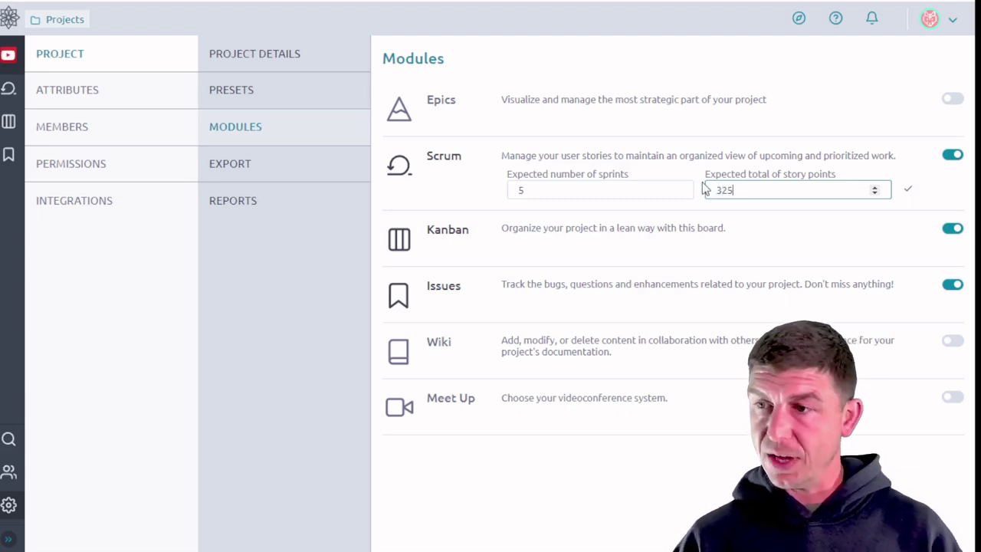
{"action": "left_click_drag", "start_coordinate": [587, 187], "coordinate": [463, 188]}
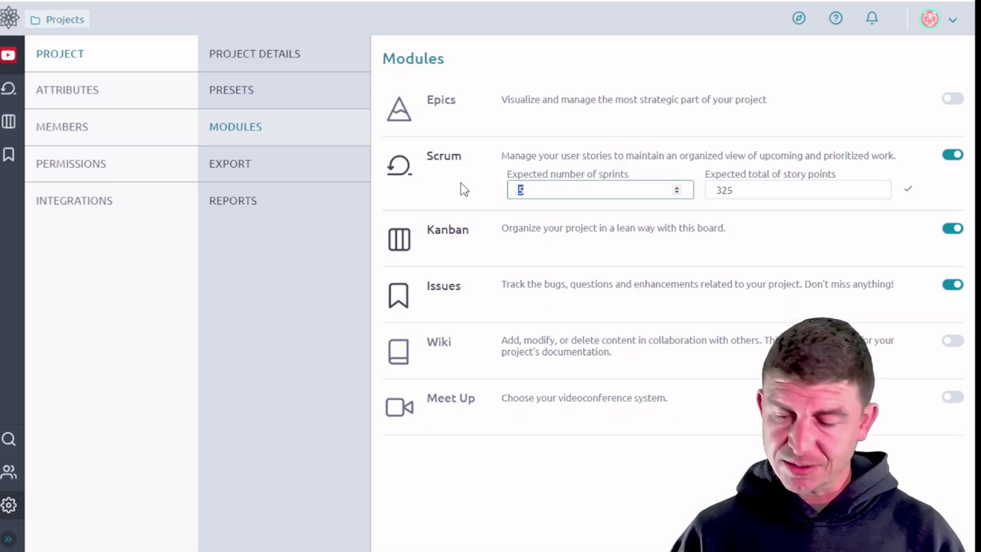
{"action": "type", "text": "3"}
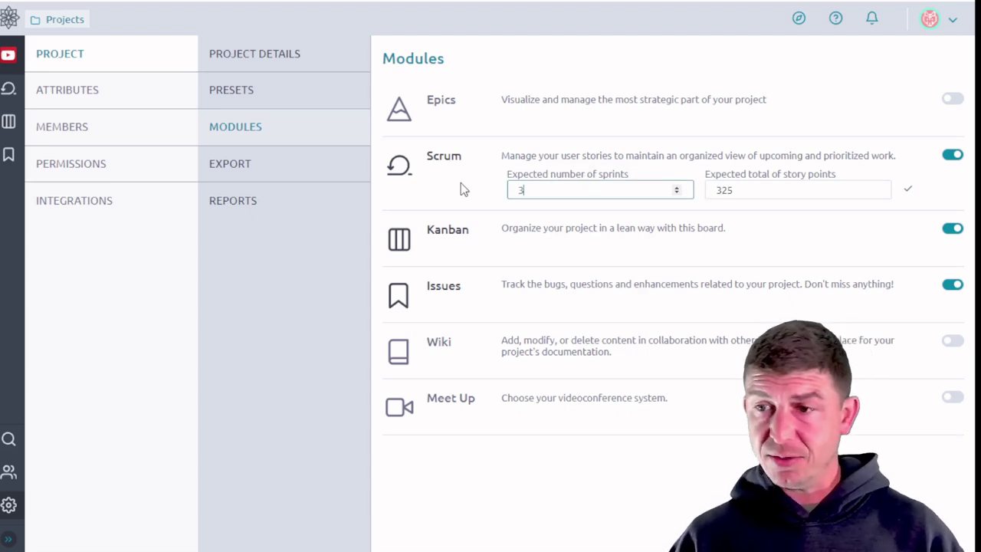
{"action": "left_click", "coordinate": [903, 191]}
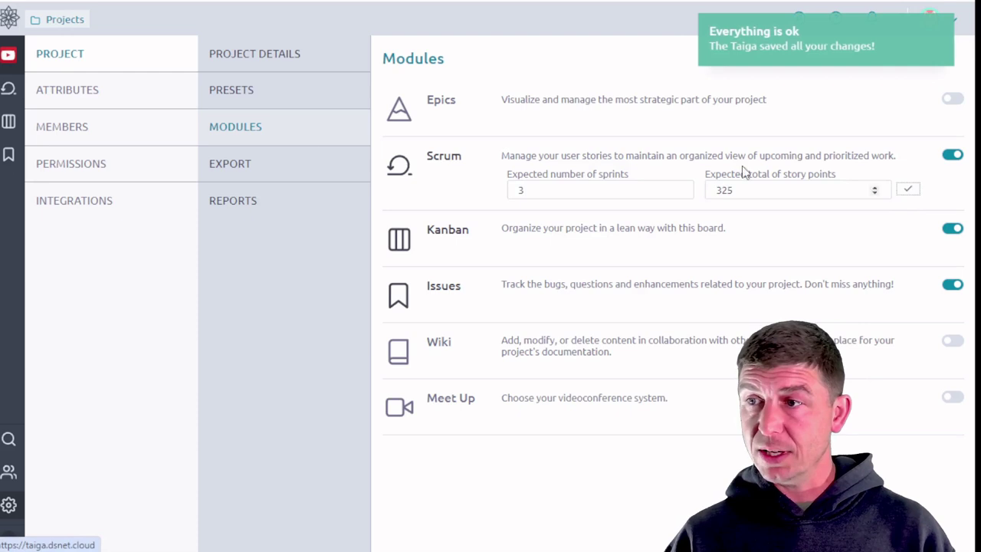
Step: Check the backlog now at 50% of 325 points with 82 per sprint, then show the Kanban board
{"action": "left_click", "coordinate": [8, 91]}
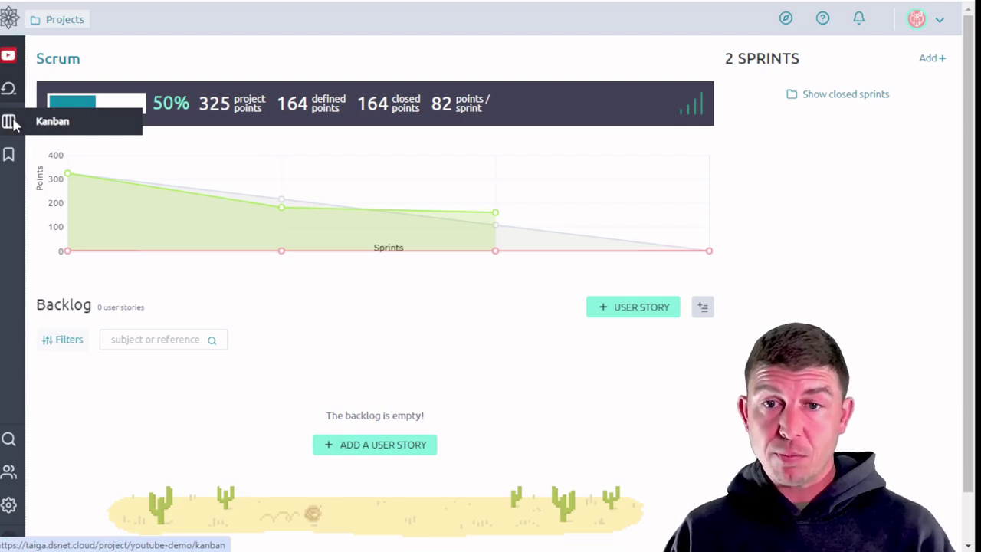
{"action": "left_click", "coordinate": [9, 122]}
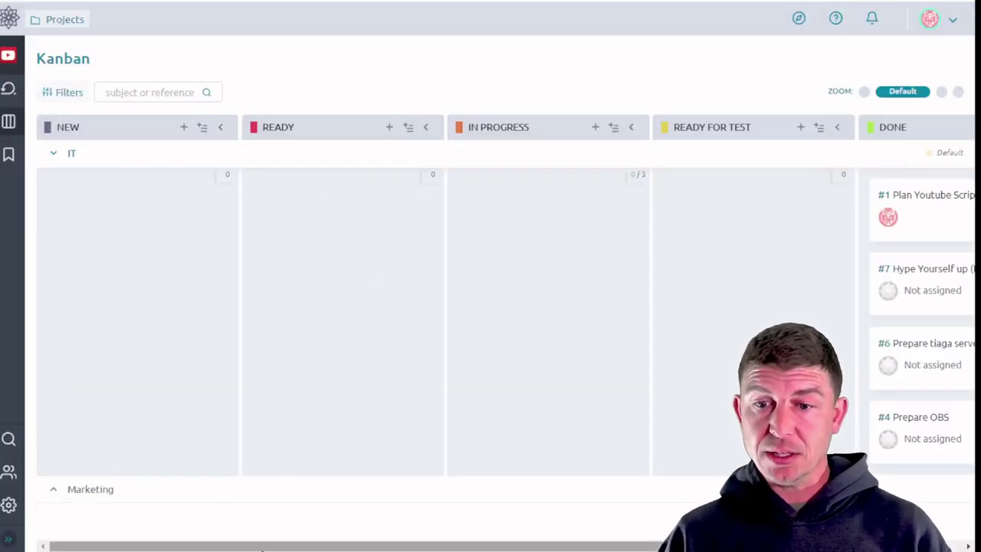
{"action": "left_click_drag", "start_coordinate": [363, 546], "coordinate": [462, 544]}
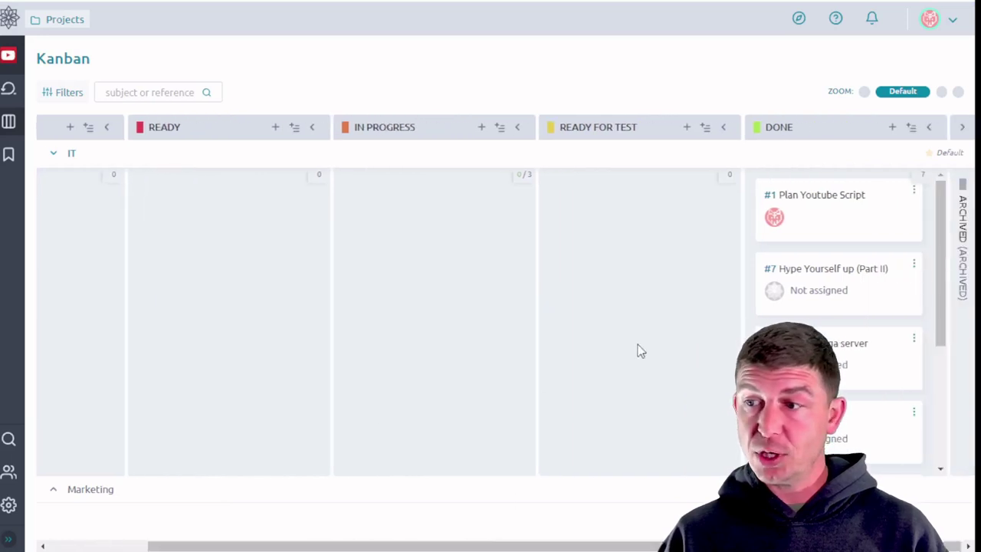
{"action": "scroll", "coordinate": [841, 319], "scroll_direction": "down", "scroll_amount": 3}
{"action": "scroll", "coordinate": [838, 326], "scroll_direction": "up", "scroll_amount": 3}
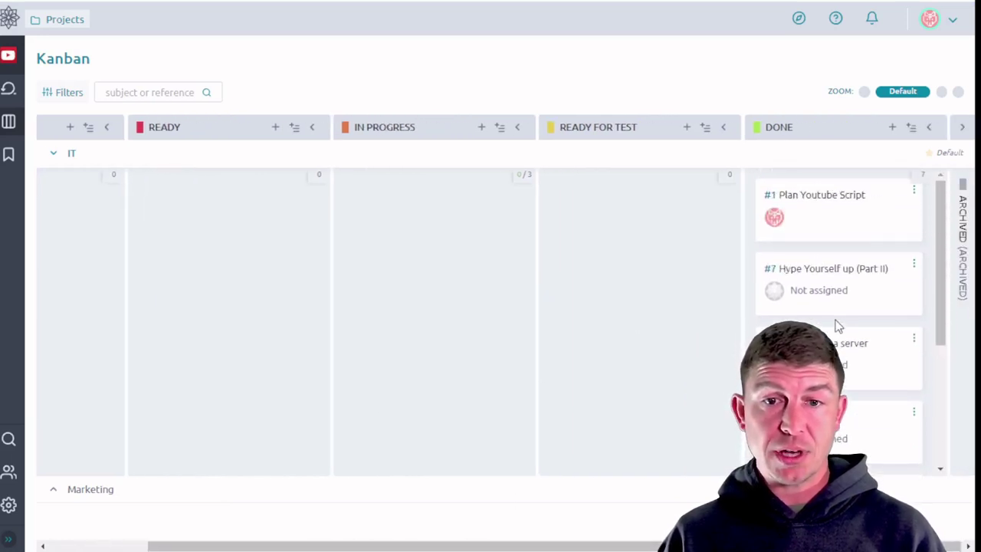